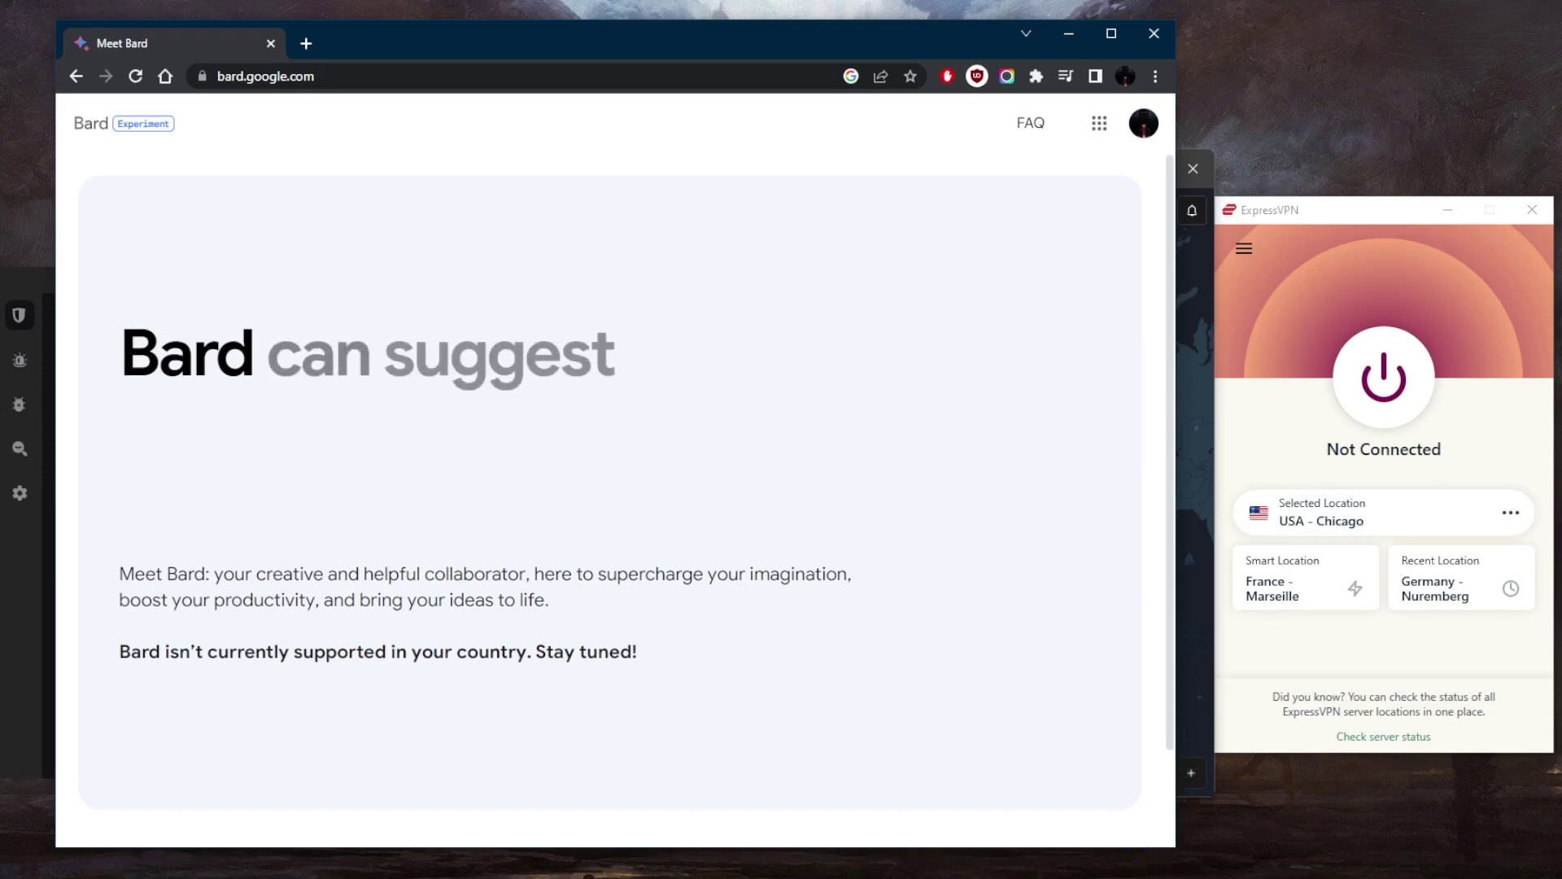
- Bring the NordVPN and Surfshark windows to the front, then focus the ExpressVPN window
key(alt+Tab)
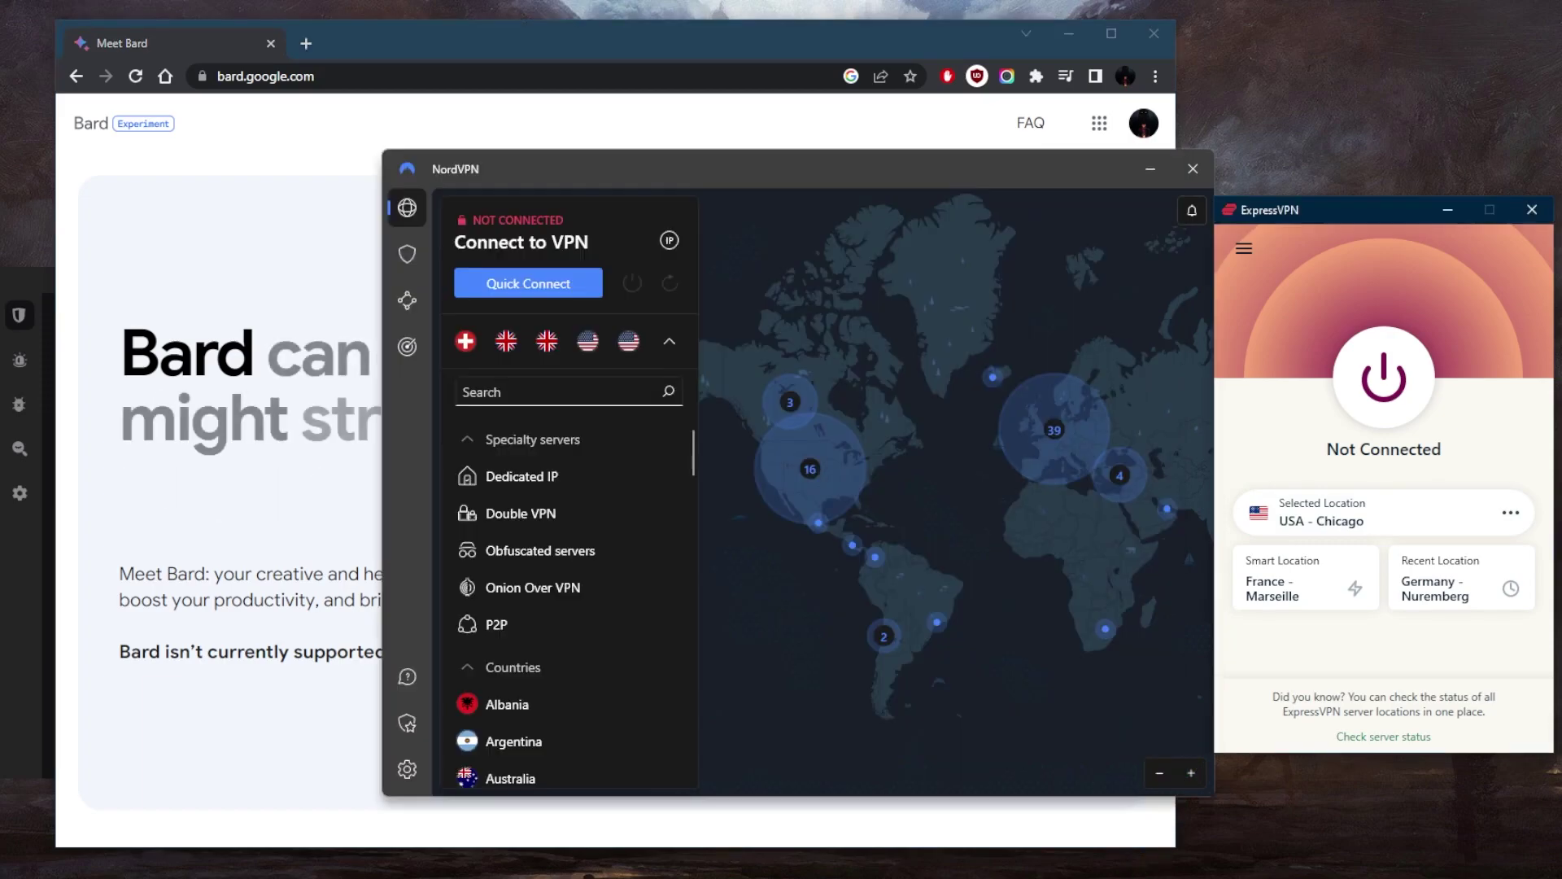
key(alt+Tab)
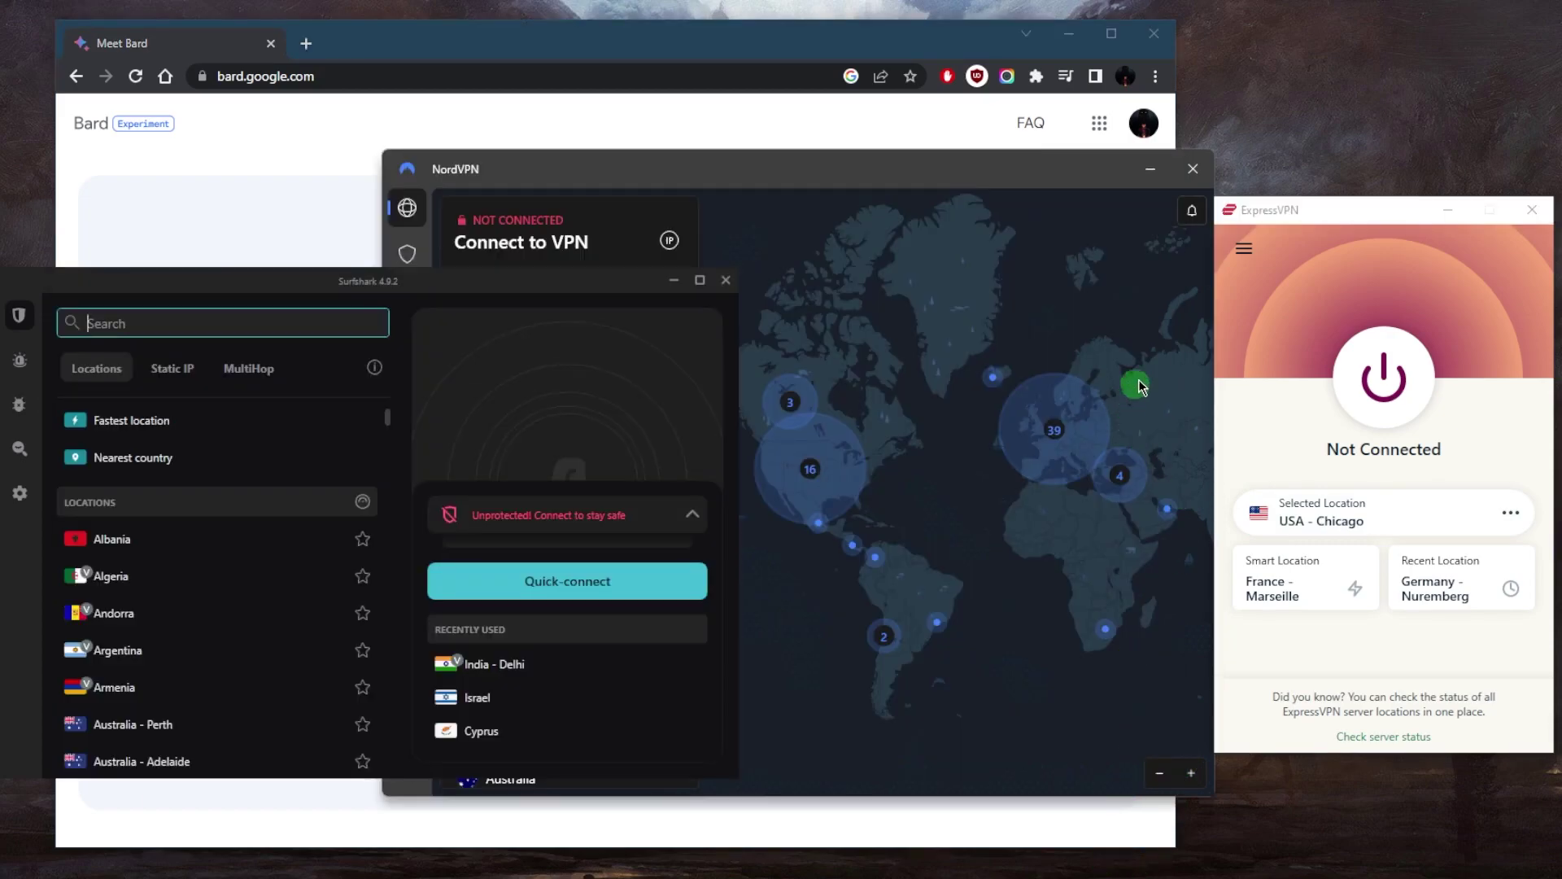
click(1301, 362)
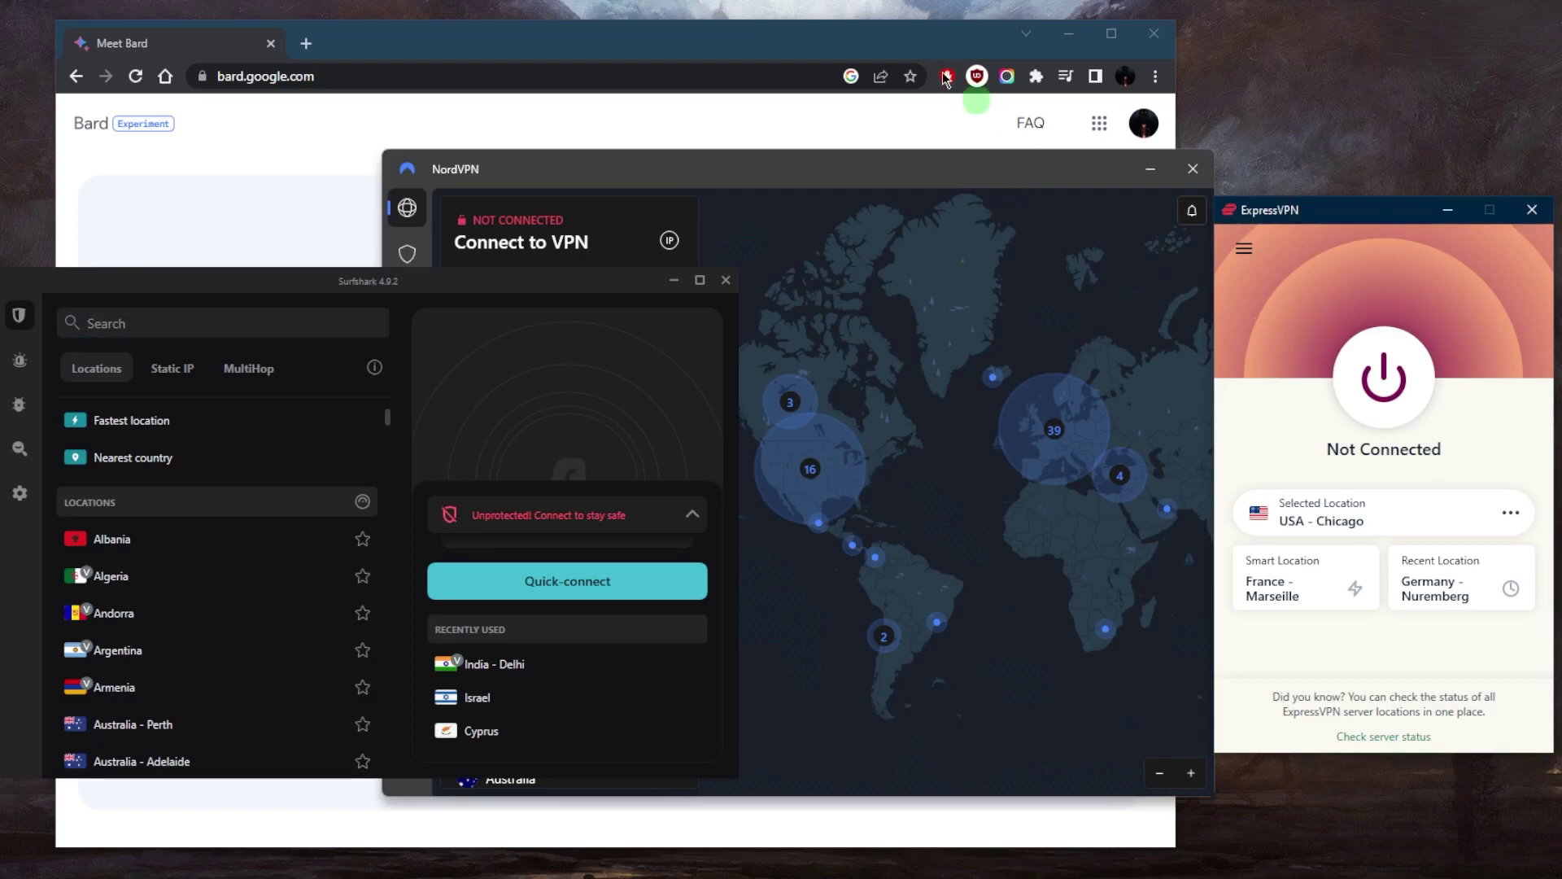
- Connect ExpressVPN to USA - Chicago from its VPN Locations list
click(915, 37)
click(1245, 247)
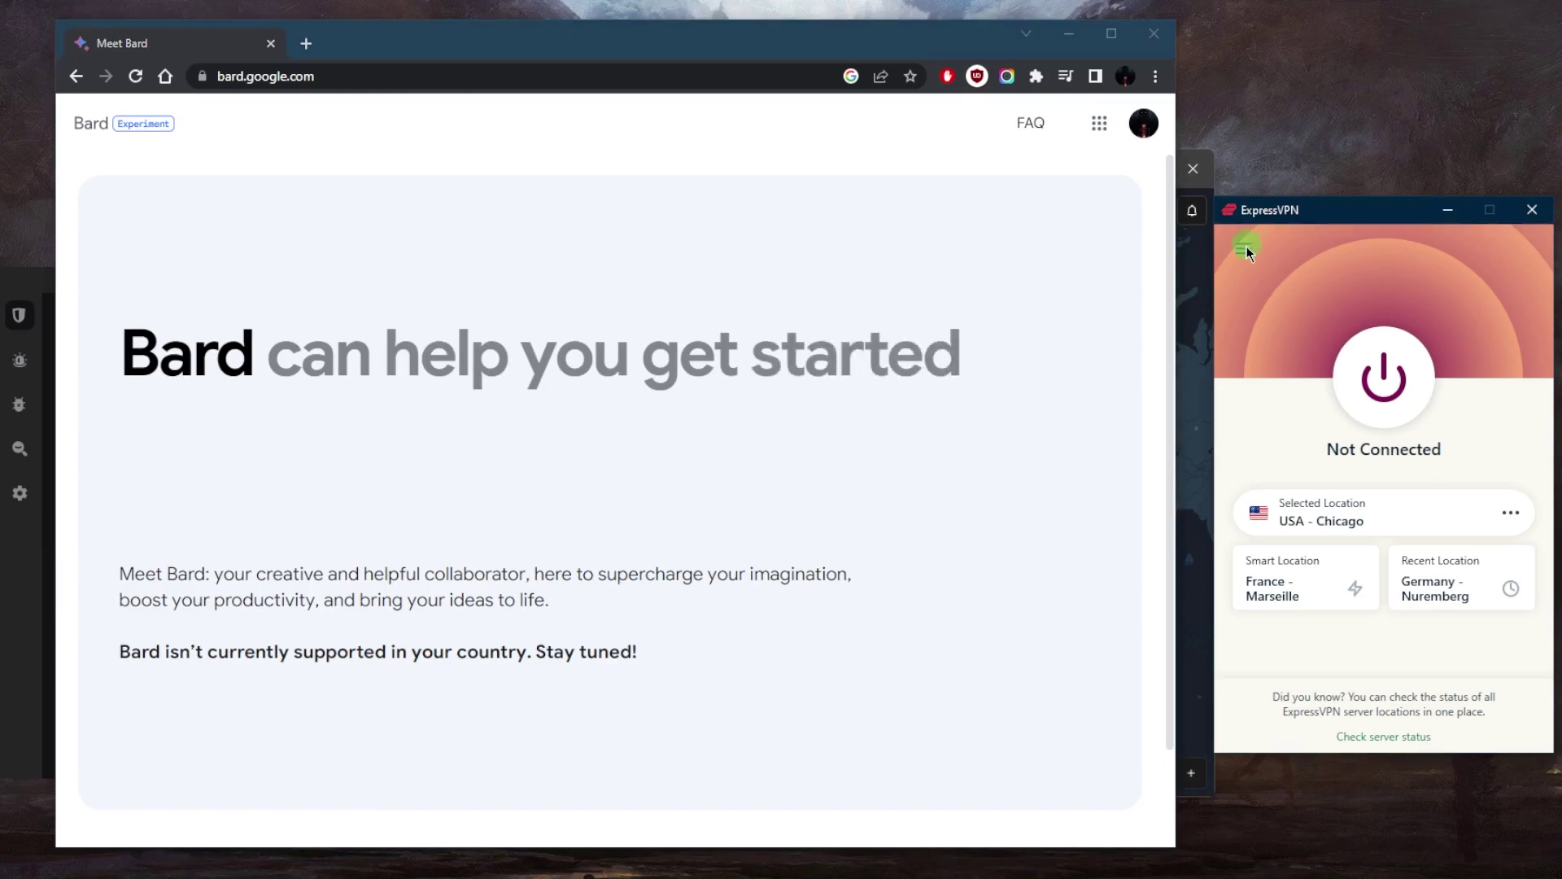
click(1286, 281)
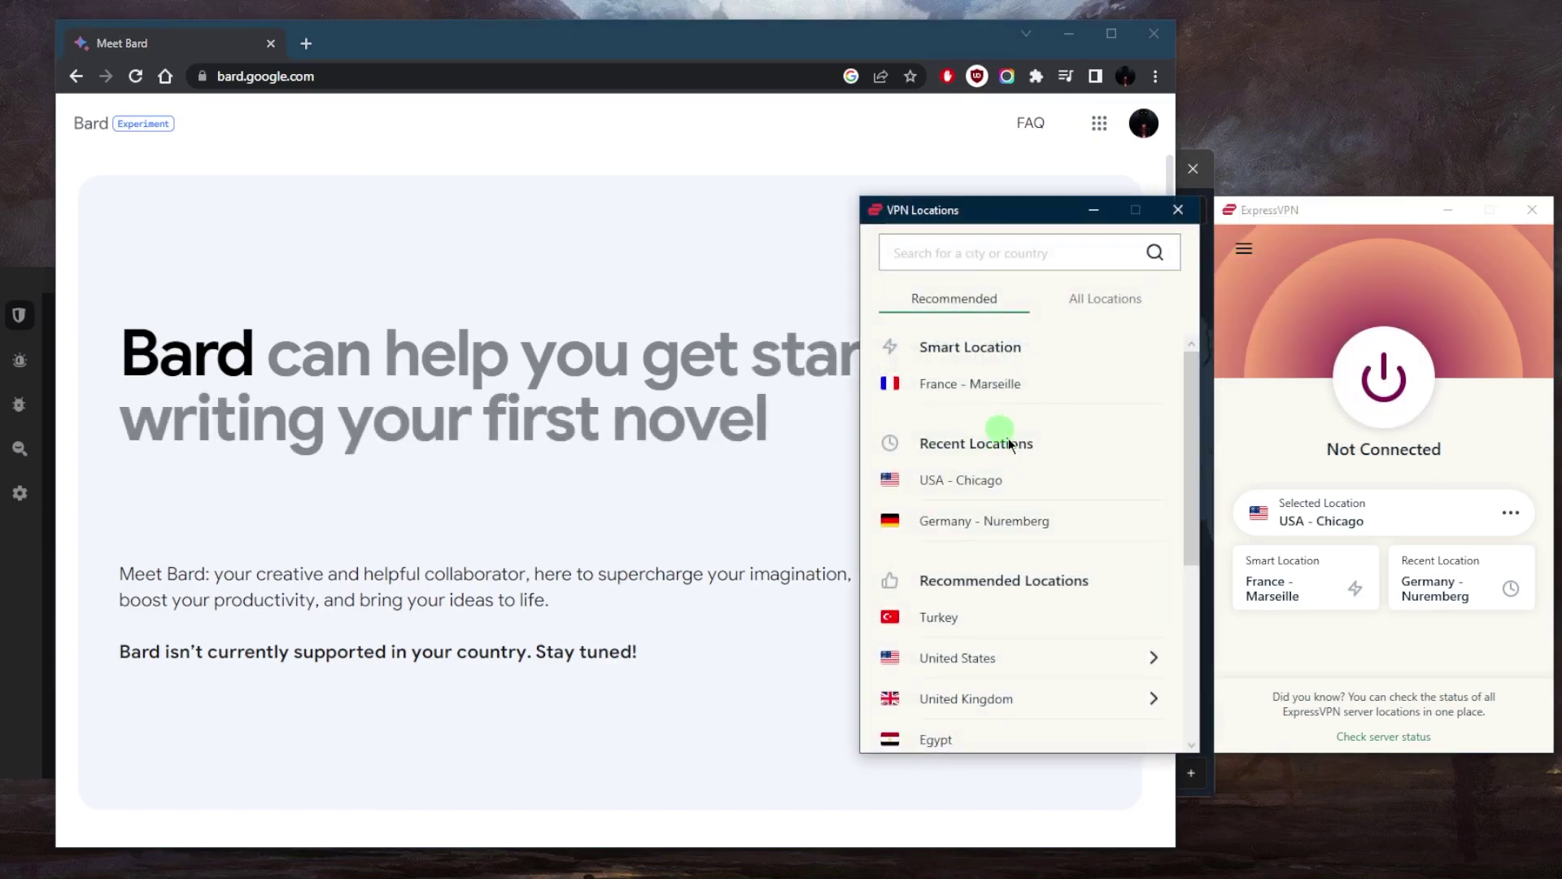
scroll(1049, 574, down, 6)
scroll(1037, 575, up, 4)
click(1401, 379)
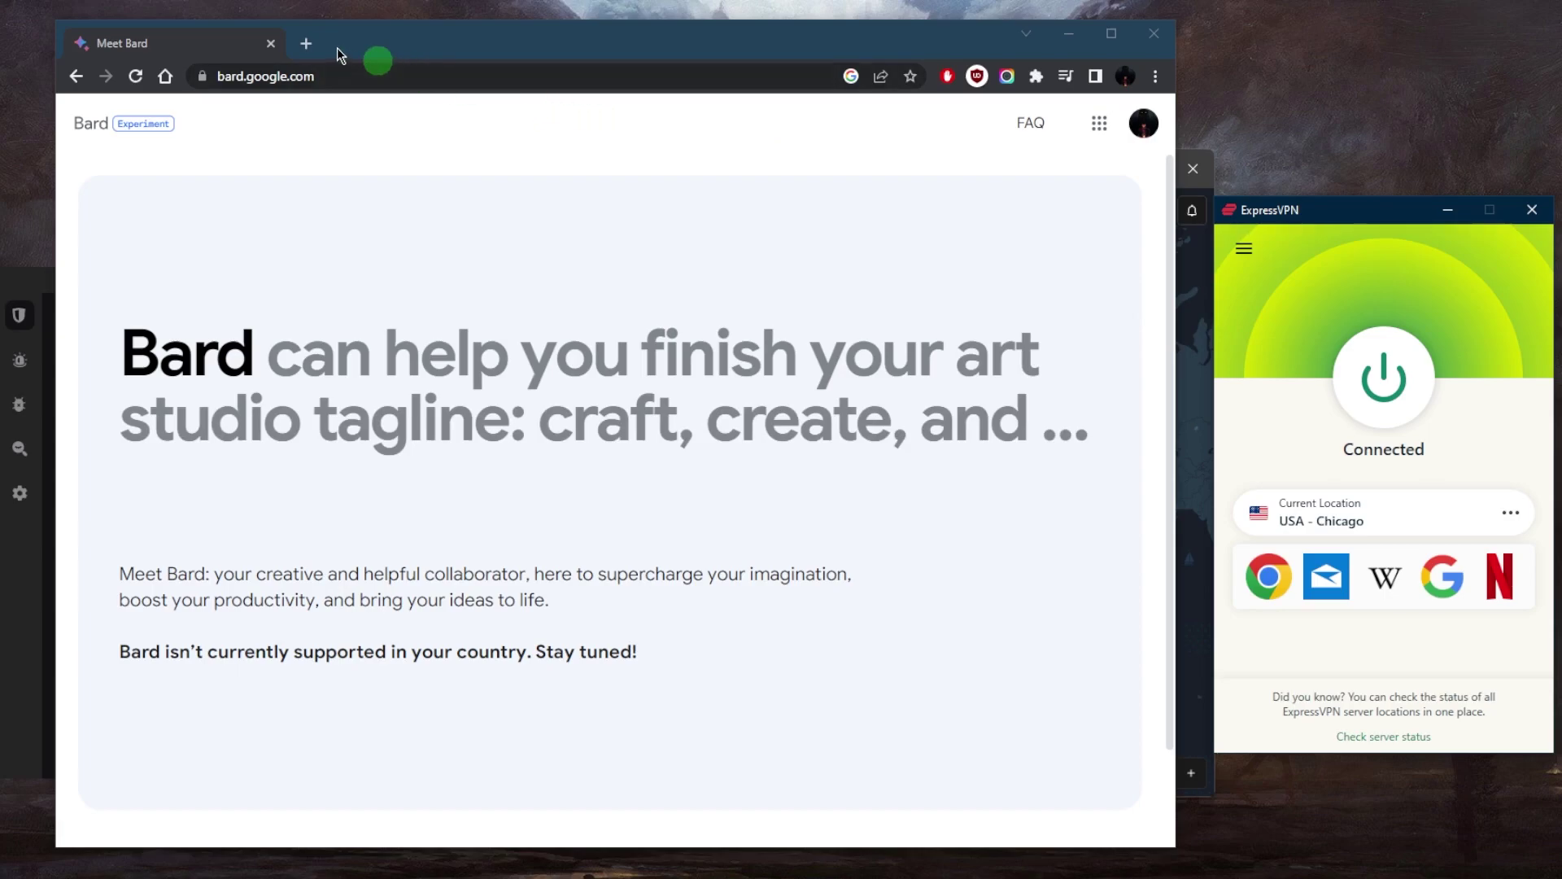
- Verify on whatismyip-address.com that the IP reads Chicago, United States, then return to Meet Bard
click(306, 43)
text(wha)
key(Return)
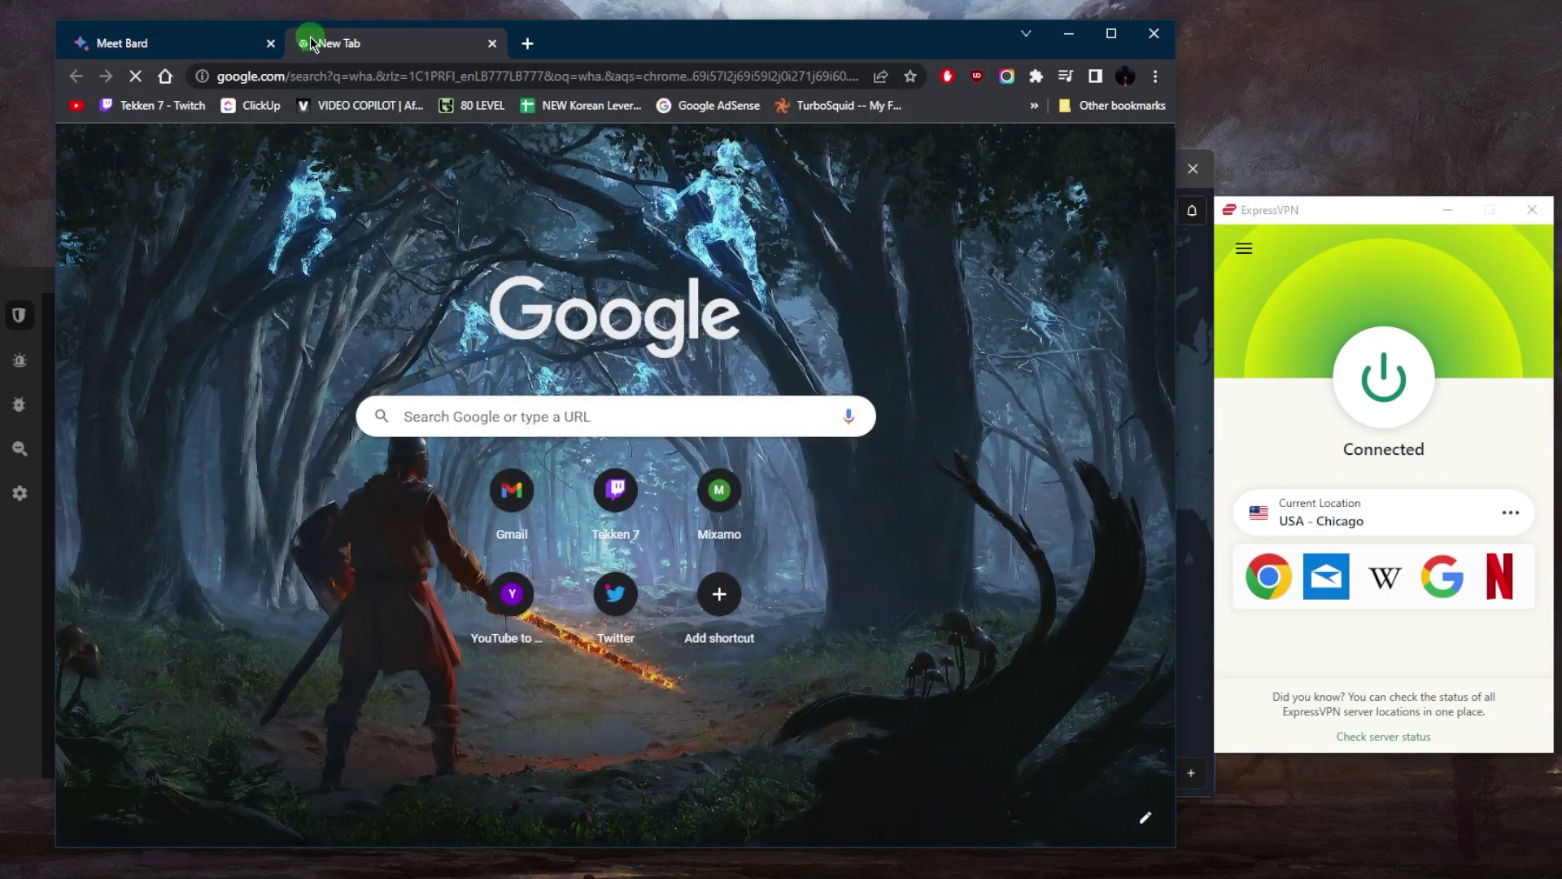
click(366, 74)
text(w)
key(Return)
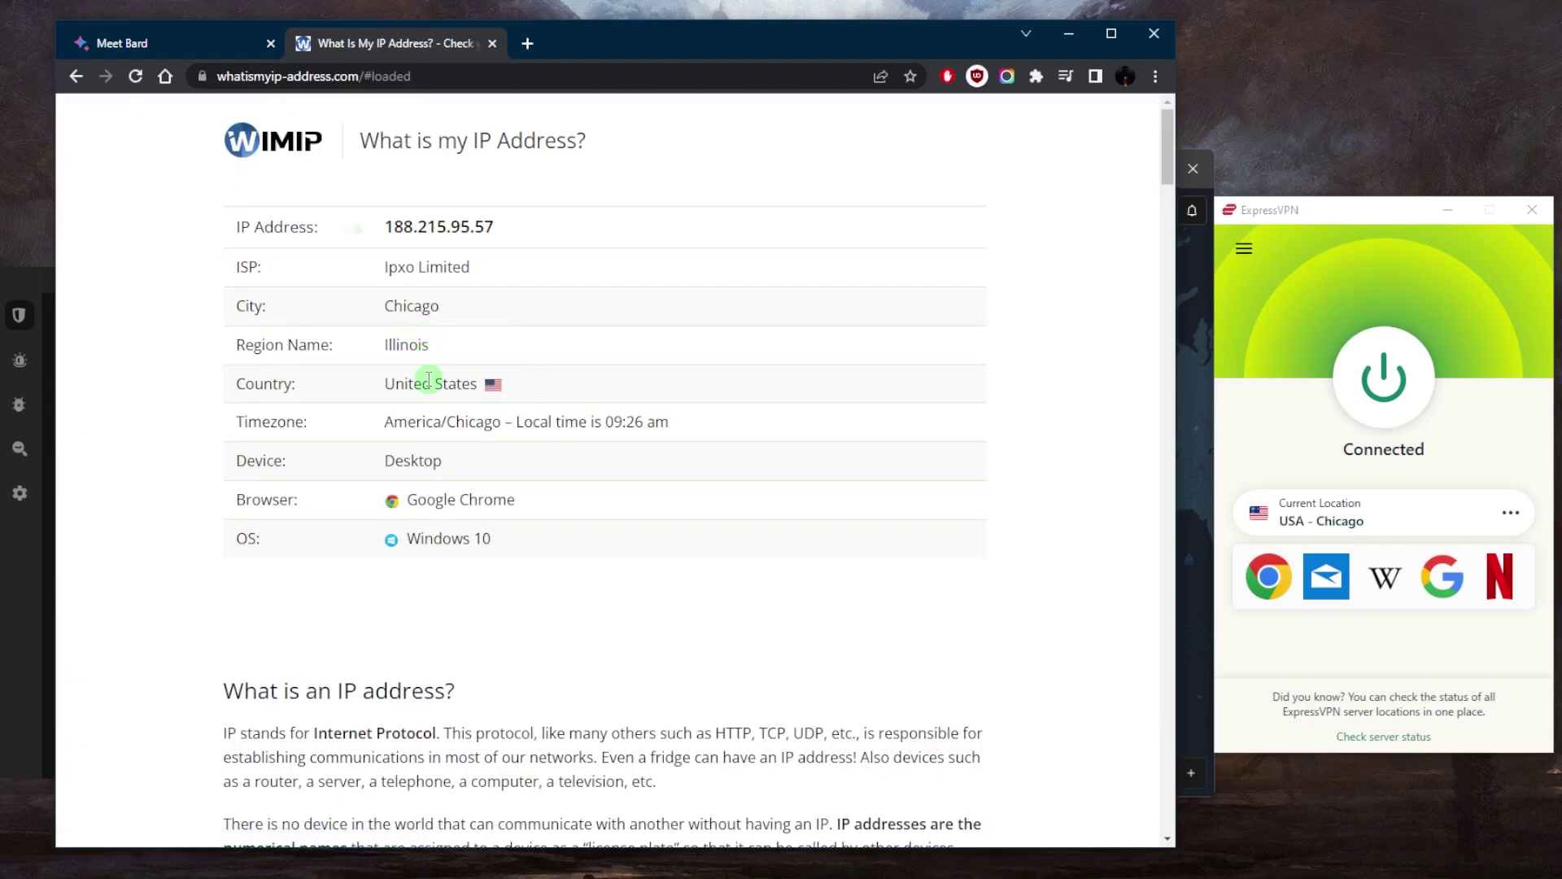
click(244, 42)
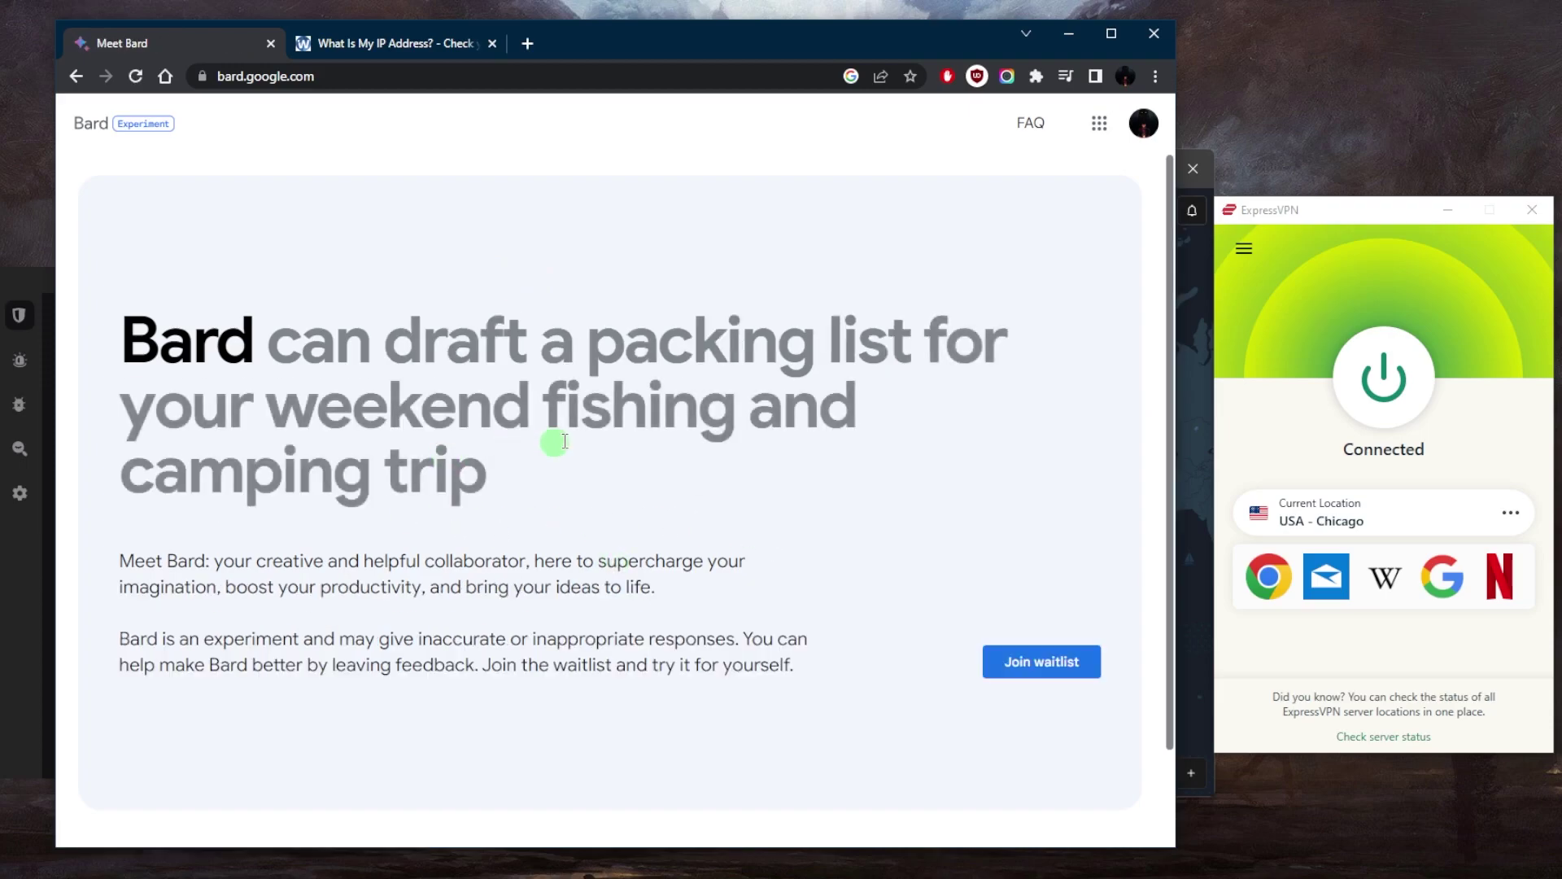
- Scroll down the Meet Bard page and choose Join waitlist to reach the signup page
scroll(488, 342, down, 1)
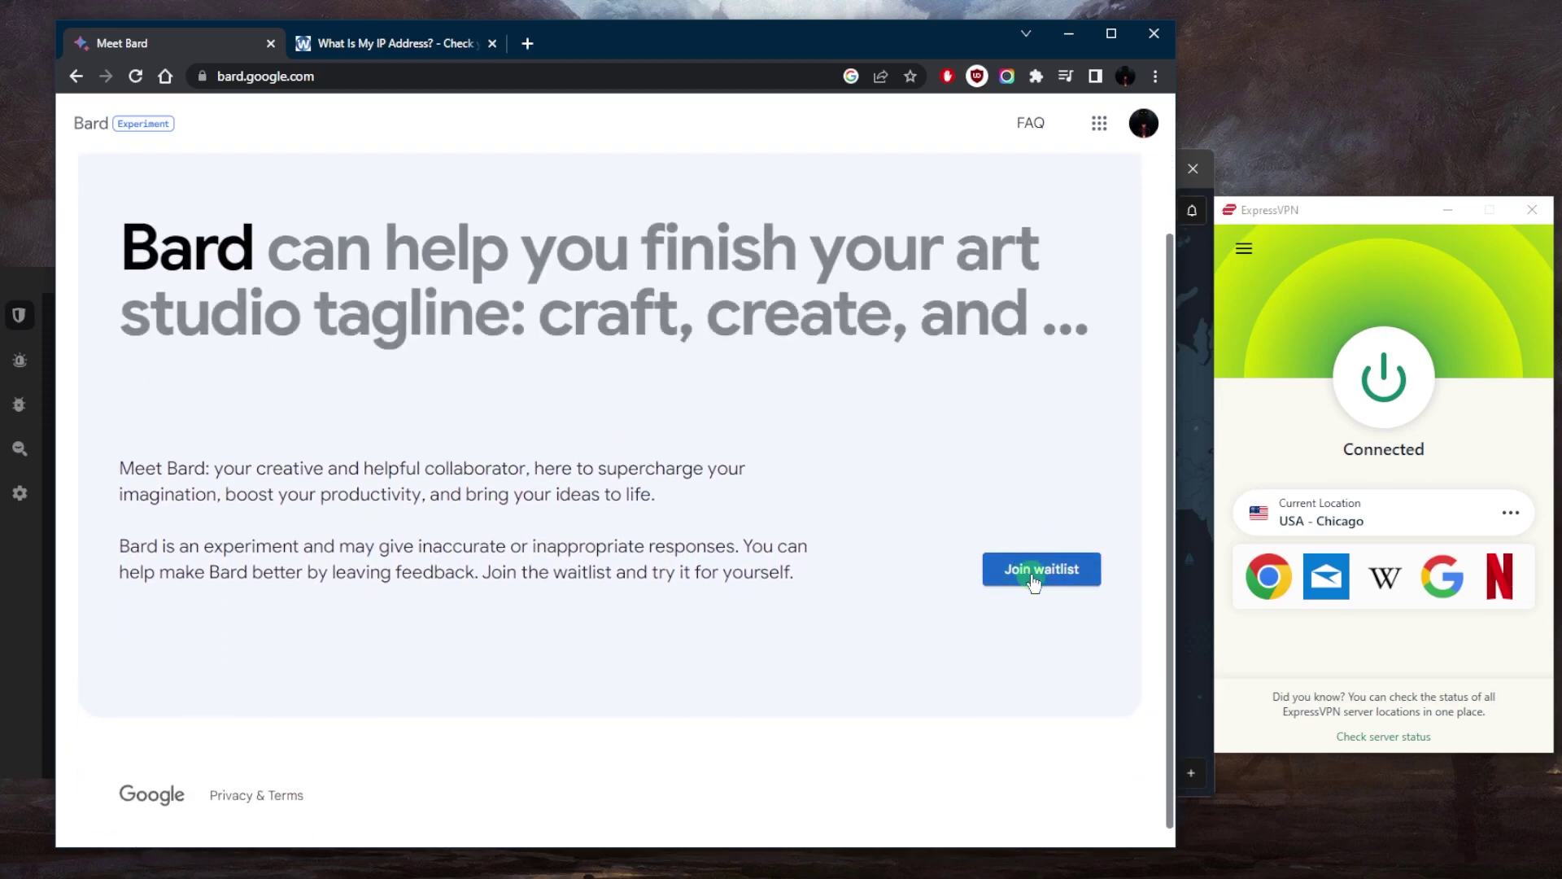
click(1035, 581)
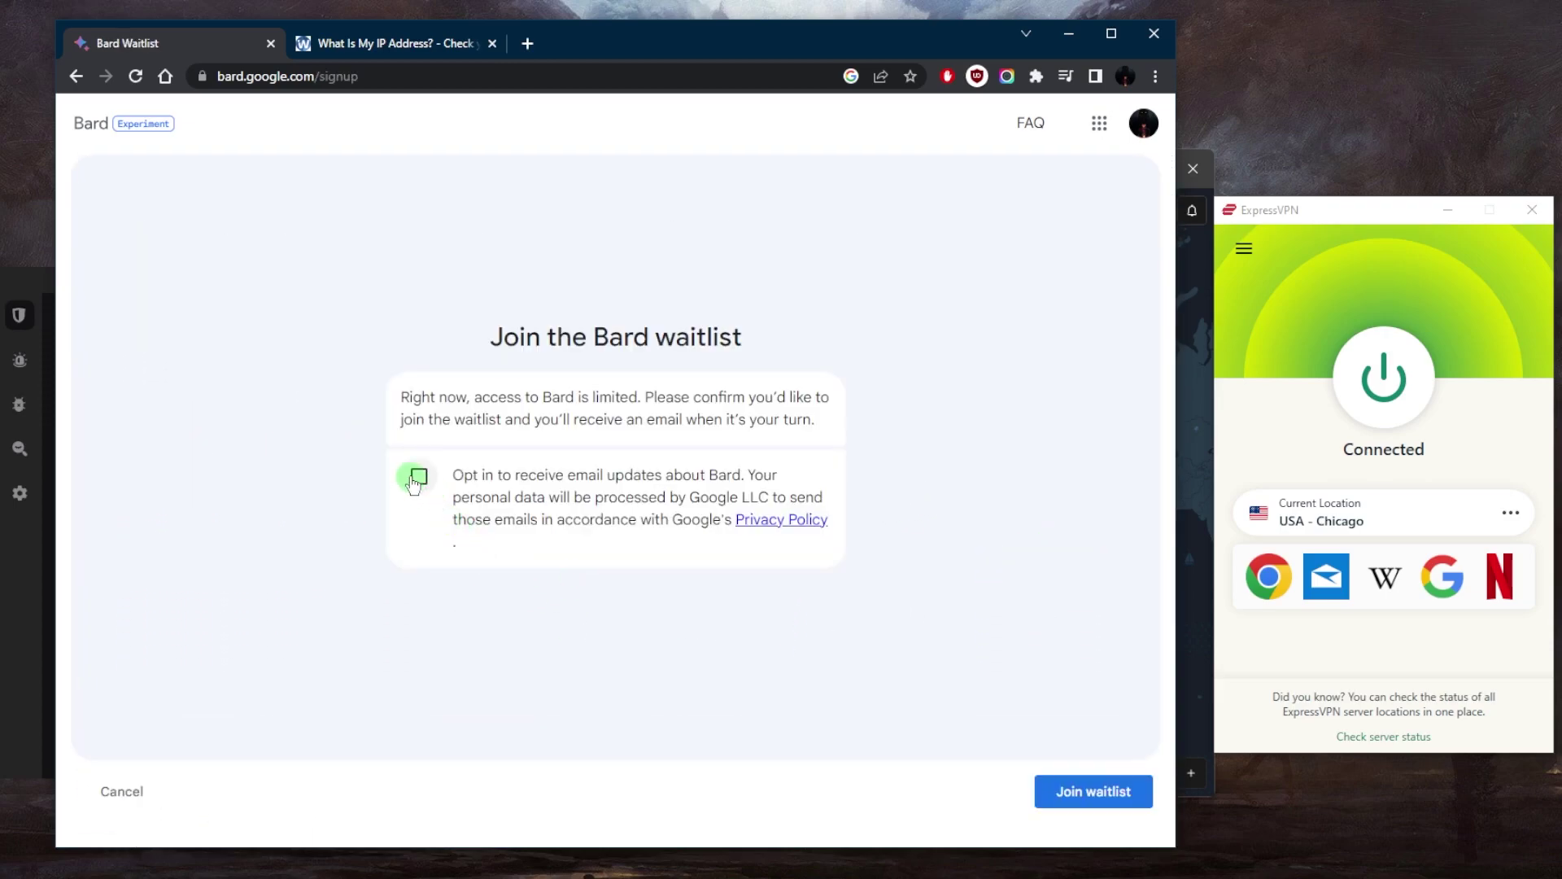
- Submit the Bard waitlist signup with the Join waitlist button at the bottom right
click(1092, 788)
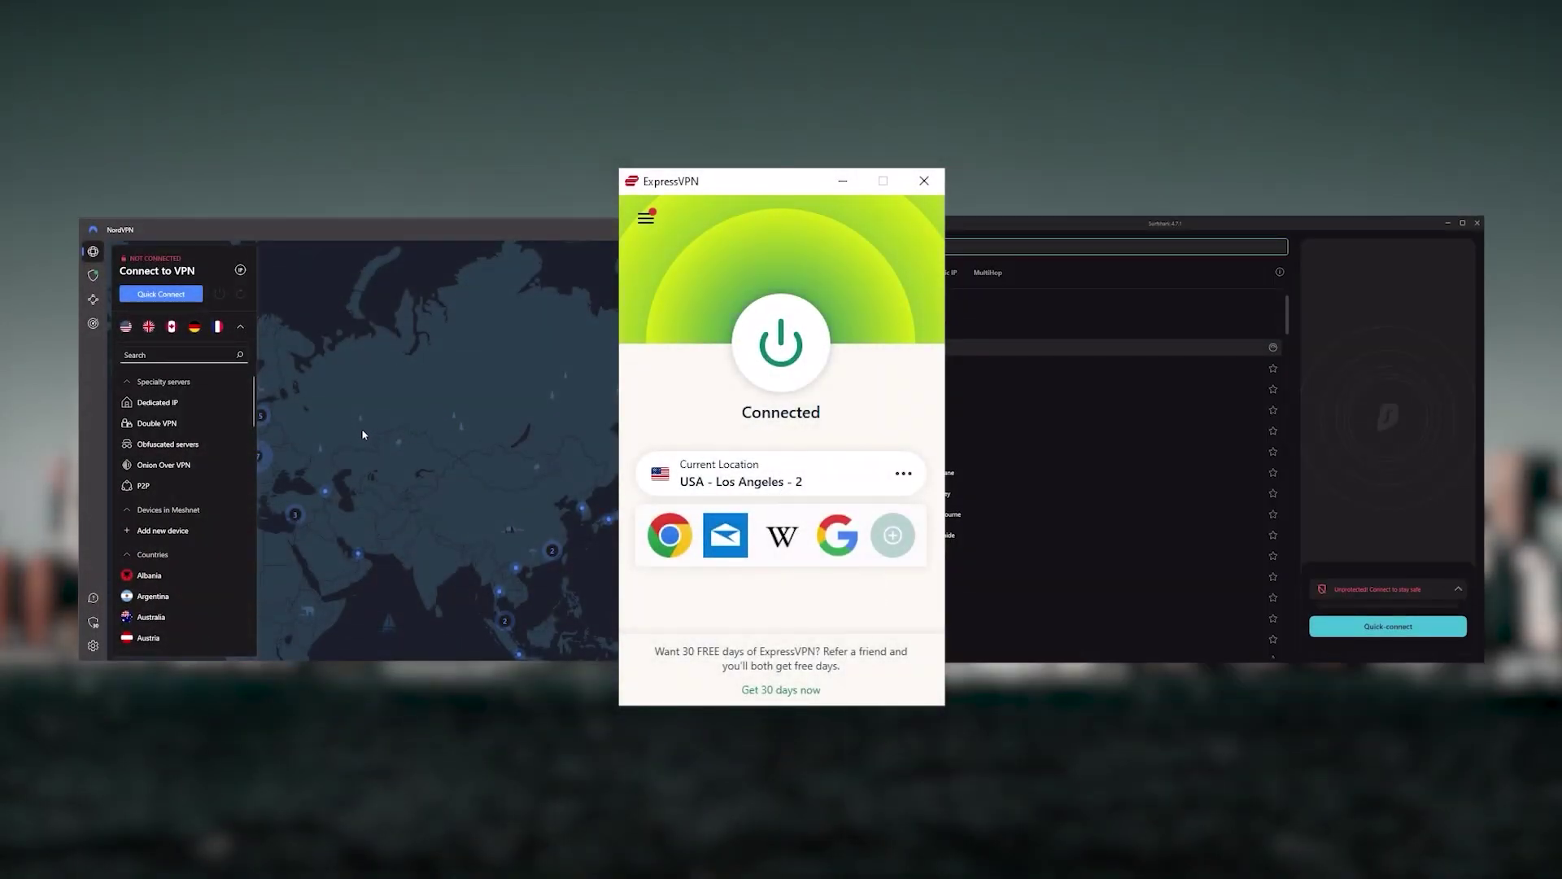
click(240, 326)
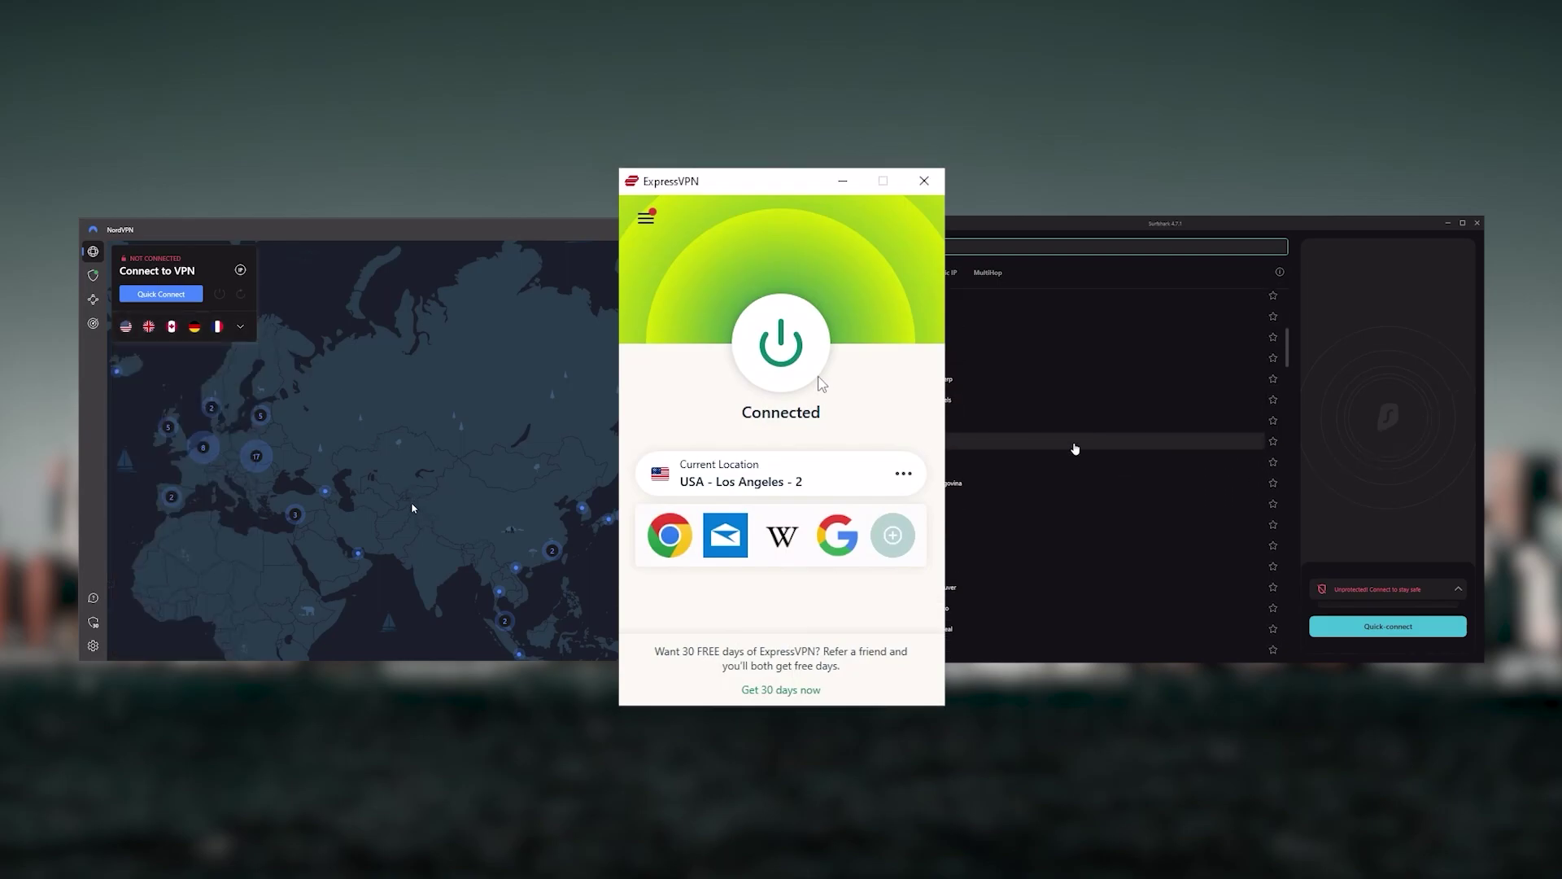
scroll(1058, 407, down, 2)
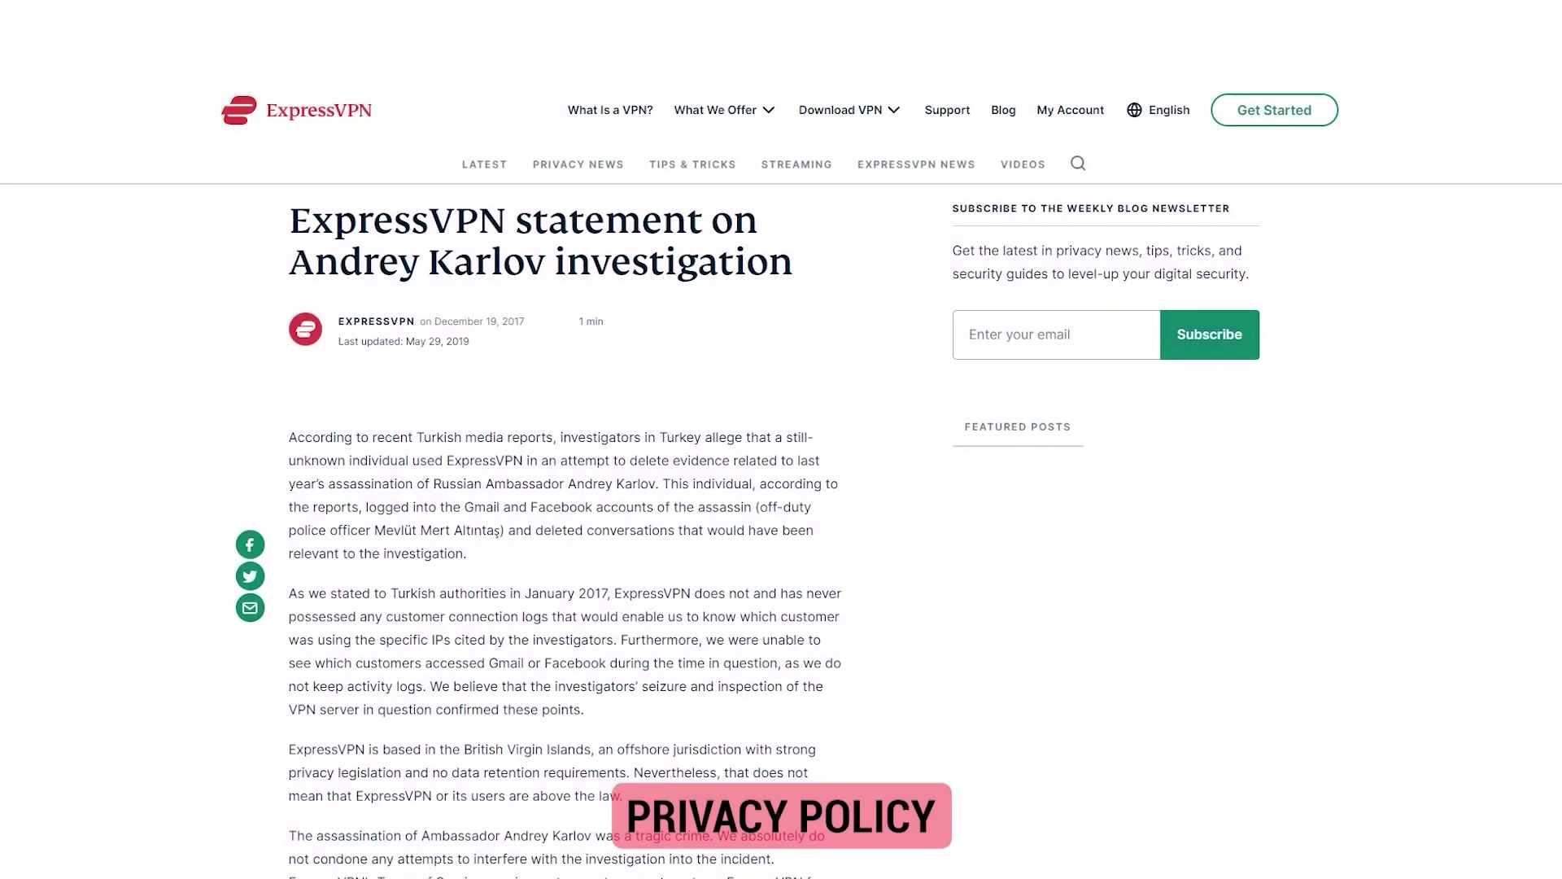
scroll(570, 529, down, 1)
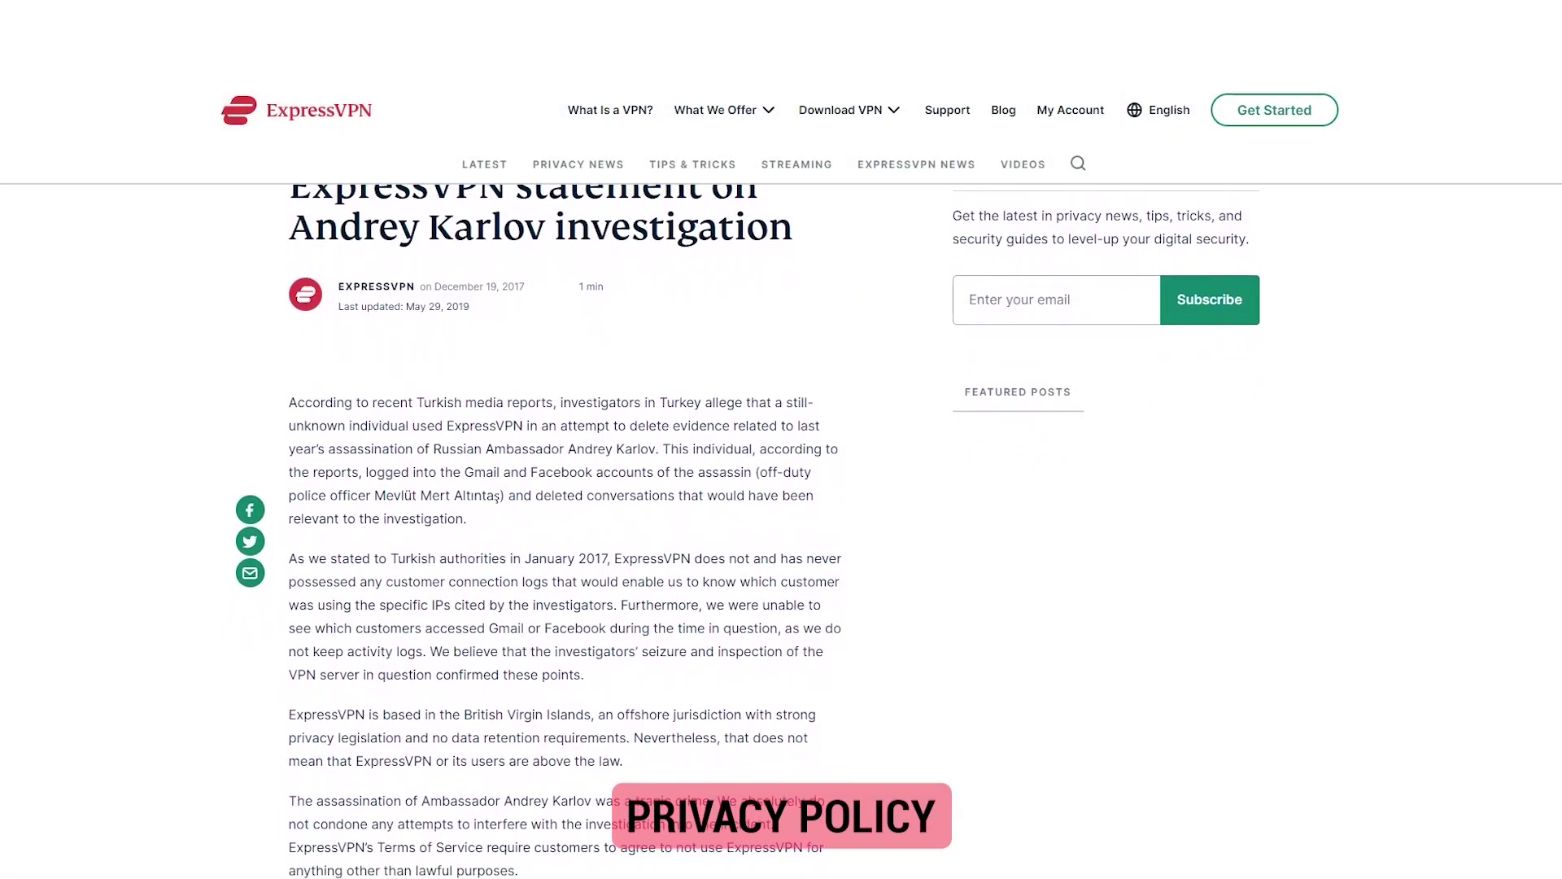
scroll(570, 529, down, 1)
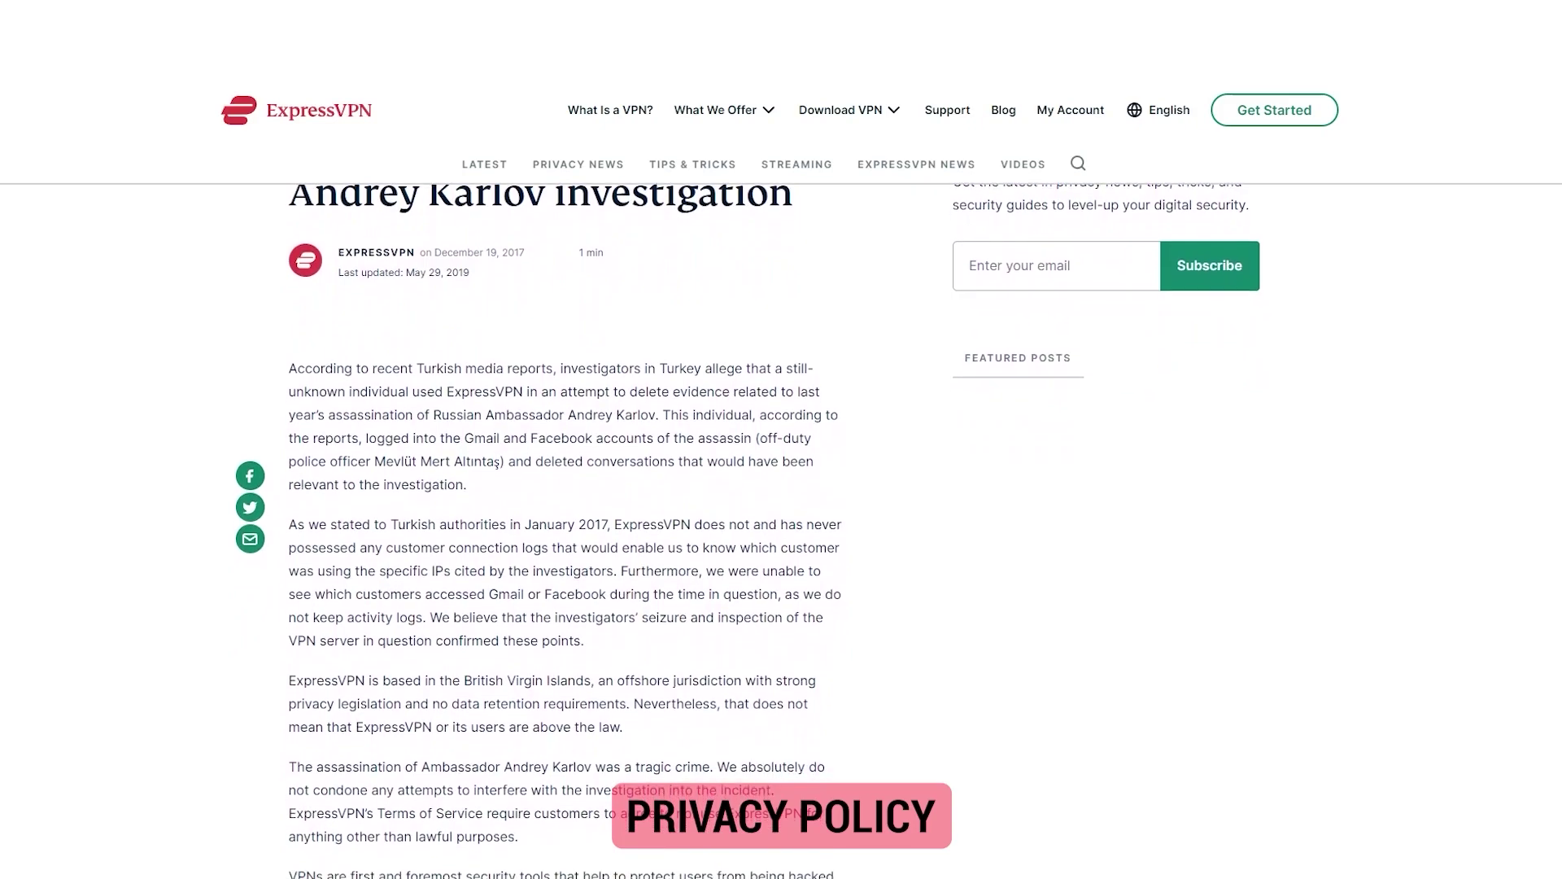
scroll(569, 529, down, 1)
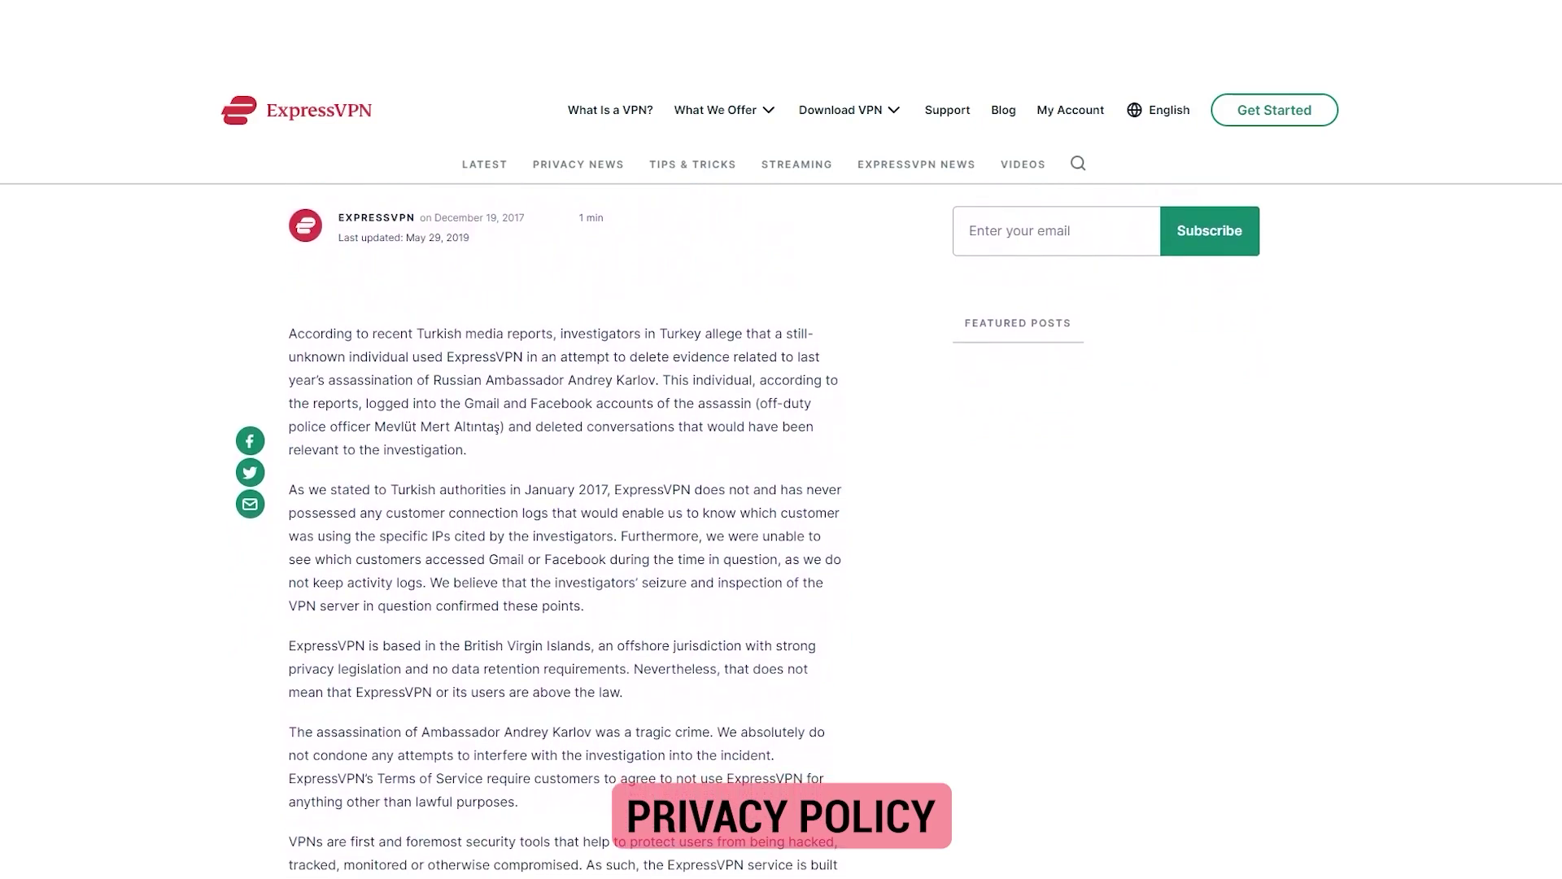
scroll(569, 528, down, 1)
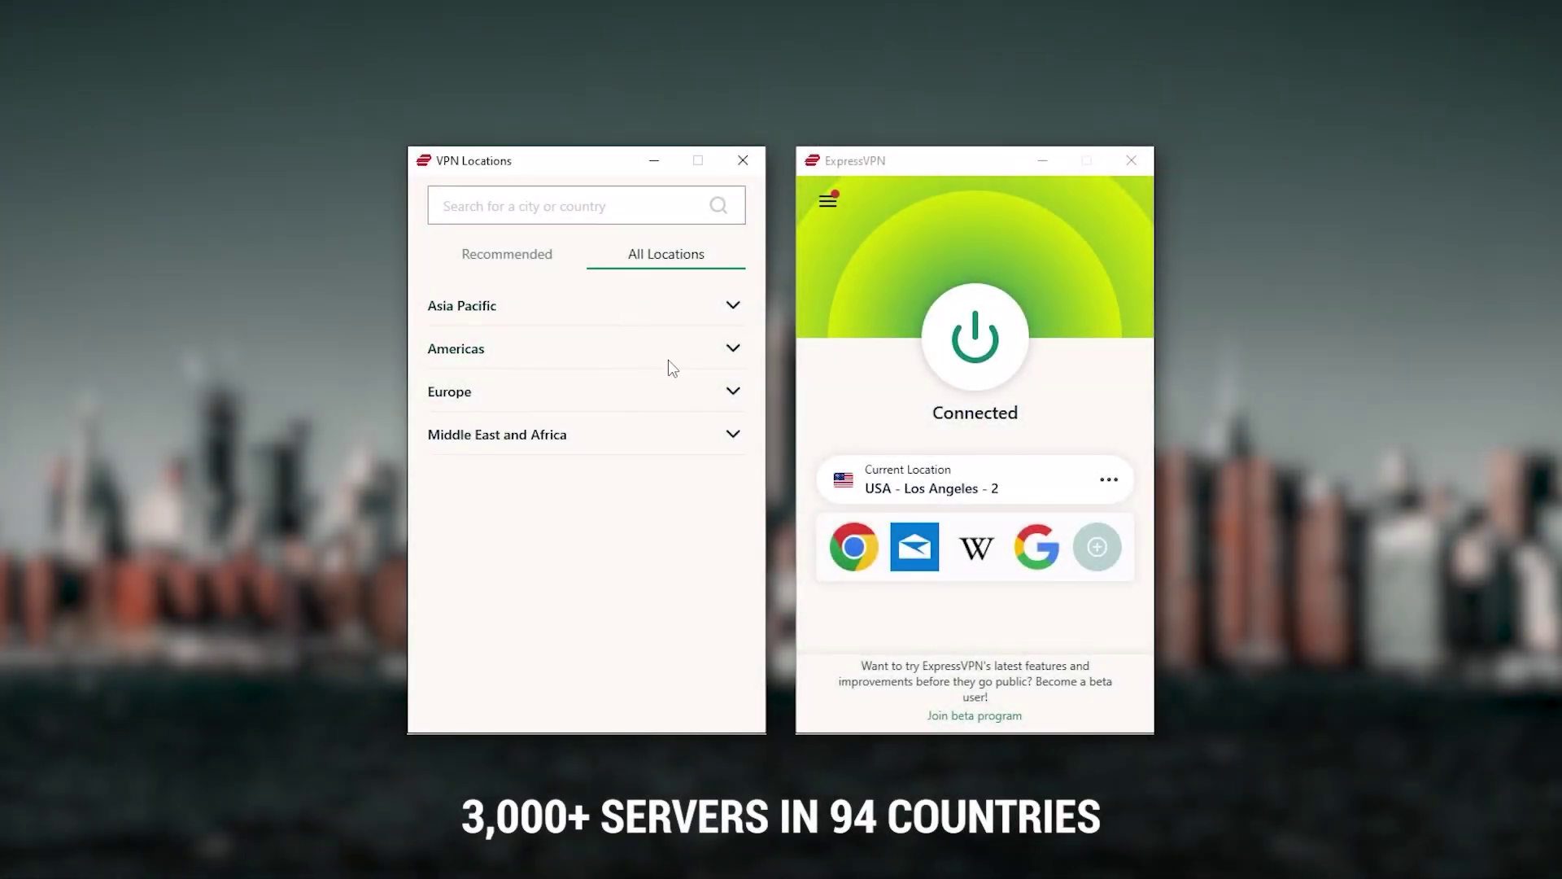
- Expand Americas in ExpressVPN's All Locations tab and scroll through its countries
click(733, 350)
scroll(629, 430, down, 5)
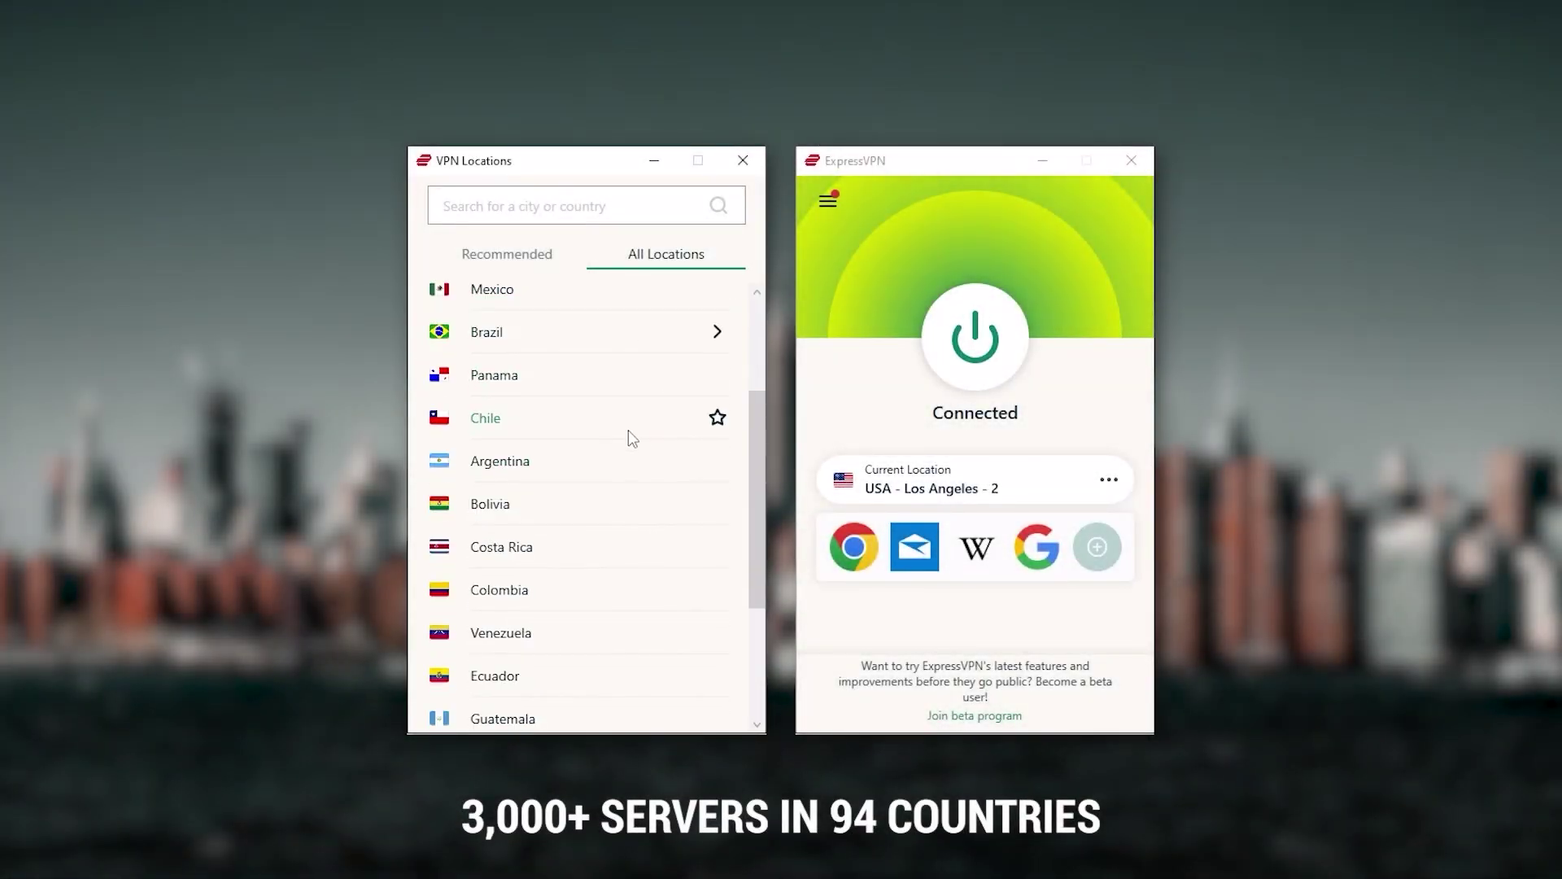
scroll(623, 433, down, 2)
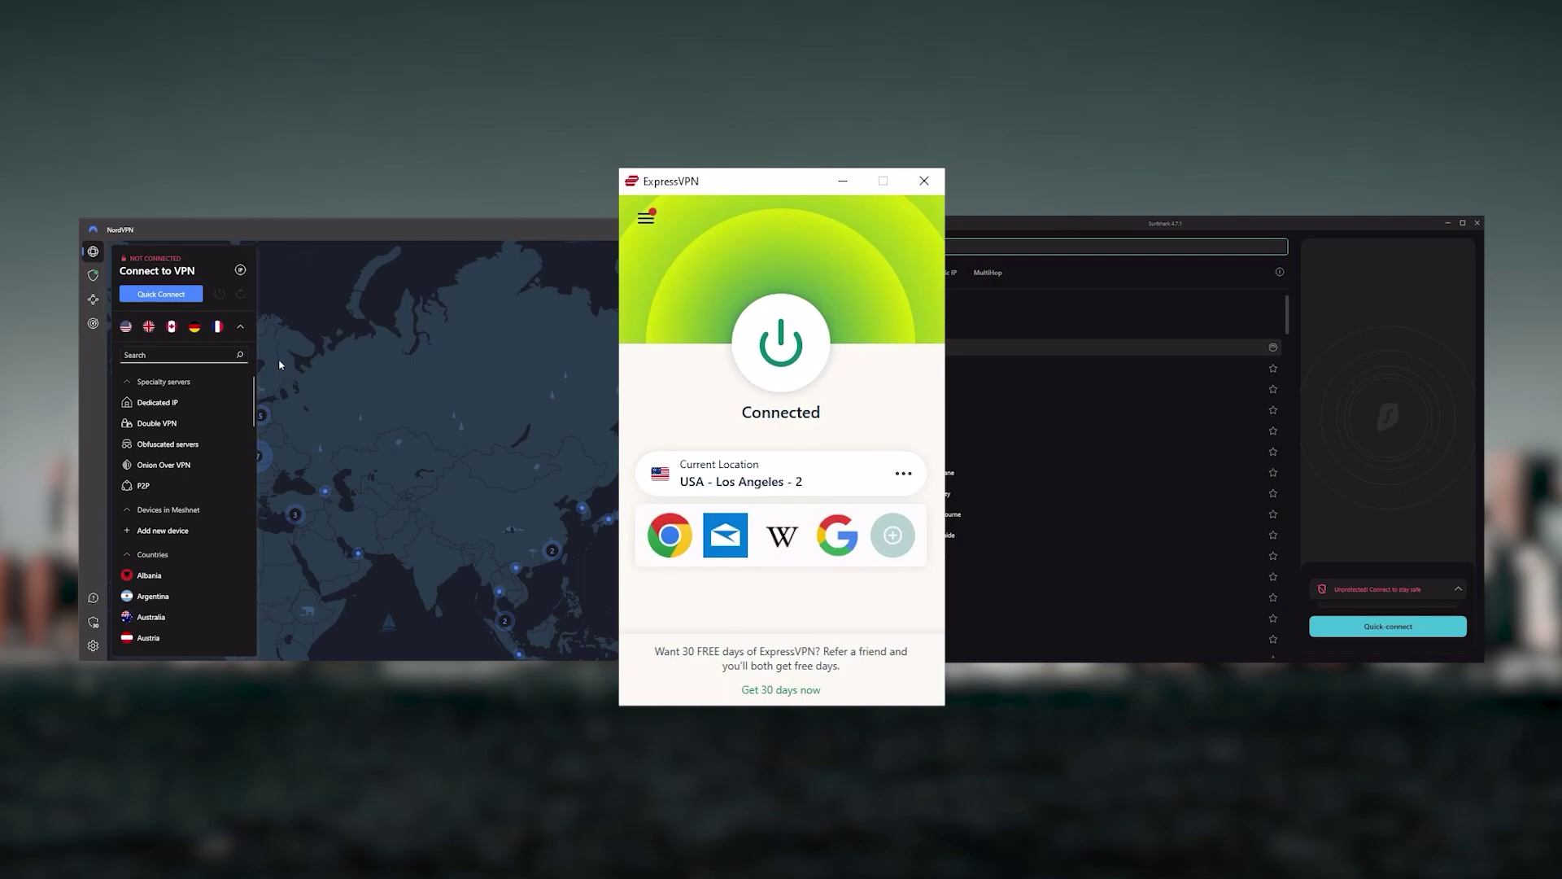
- Collapse NordVPN's server list and pan its map up and left
click(240, 326)
scroll(1206, 489, down, 5)
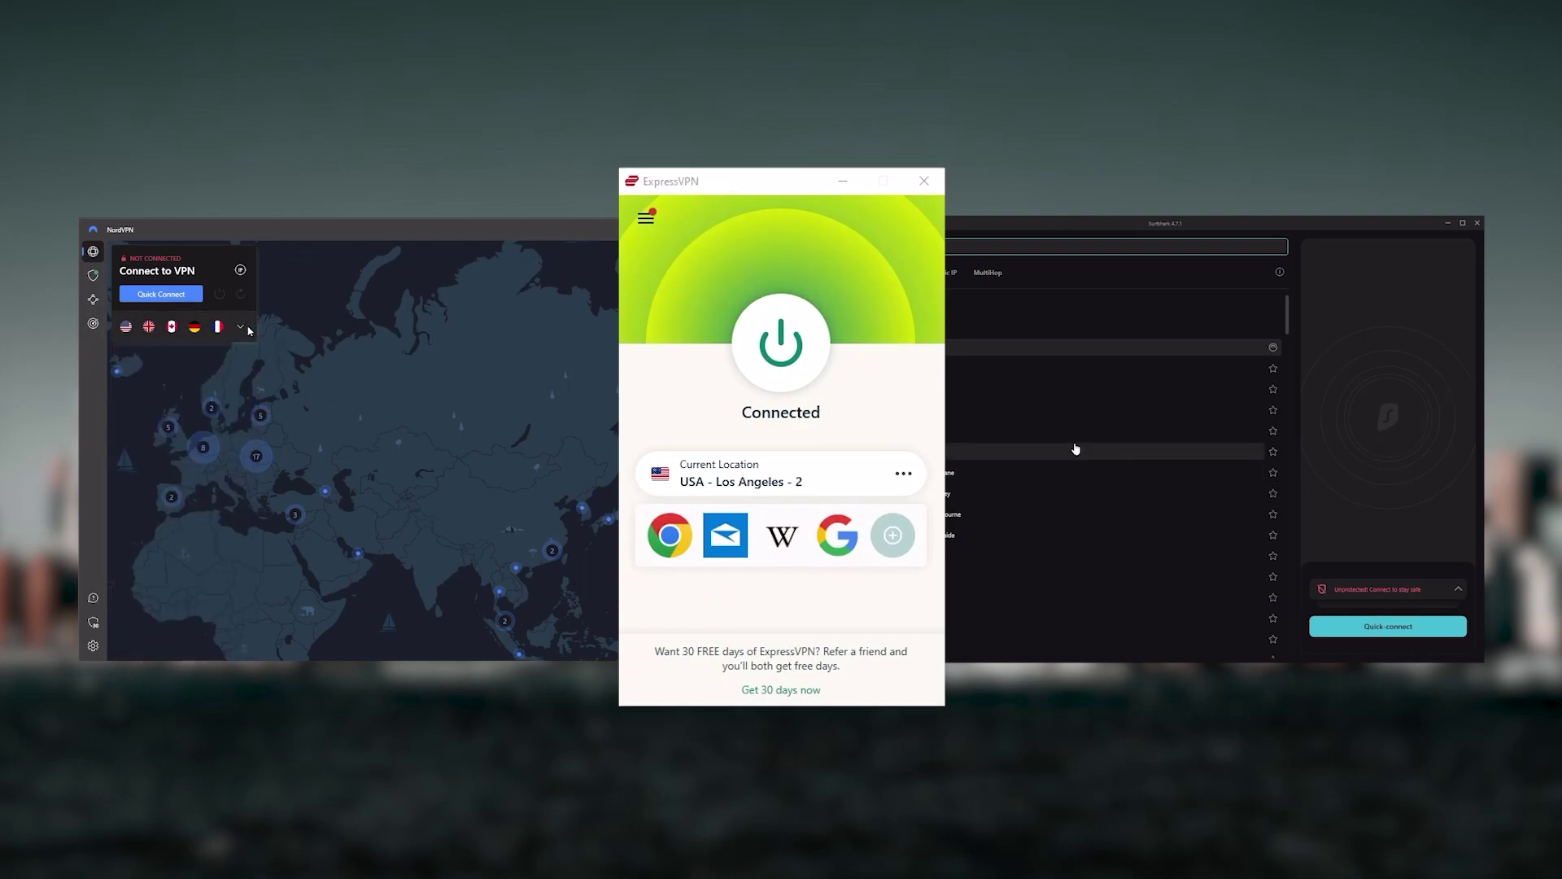
drag(407, 482, 328, 428)
scroll(1115, 456, up, 2)
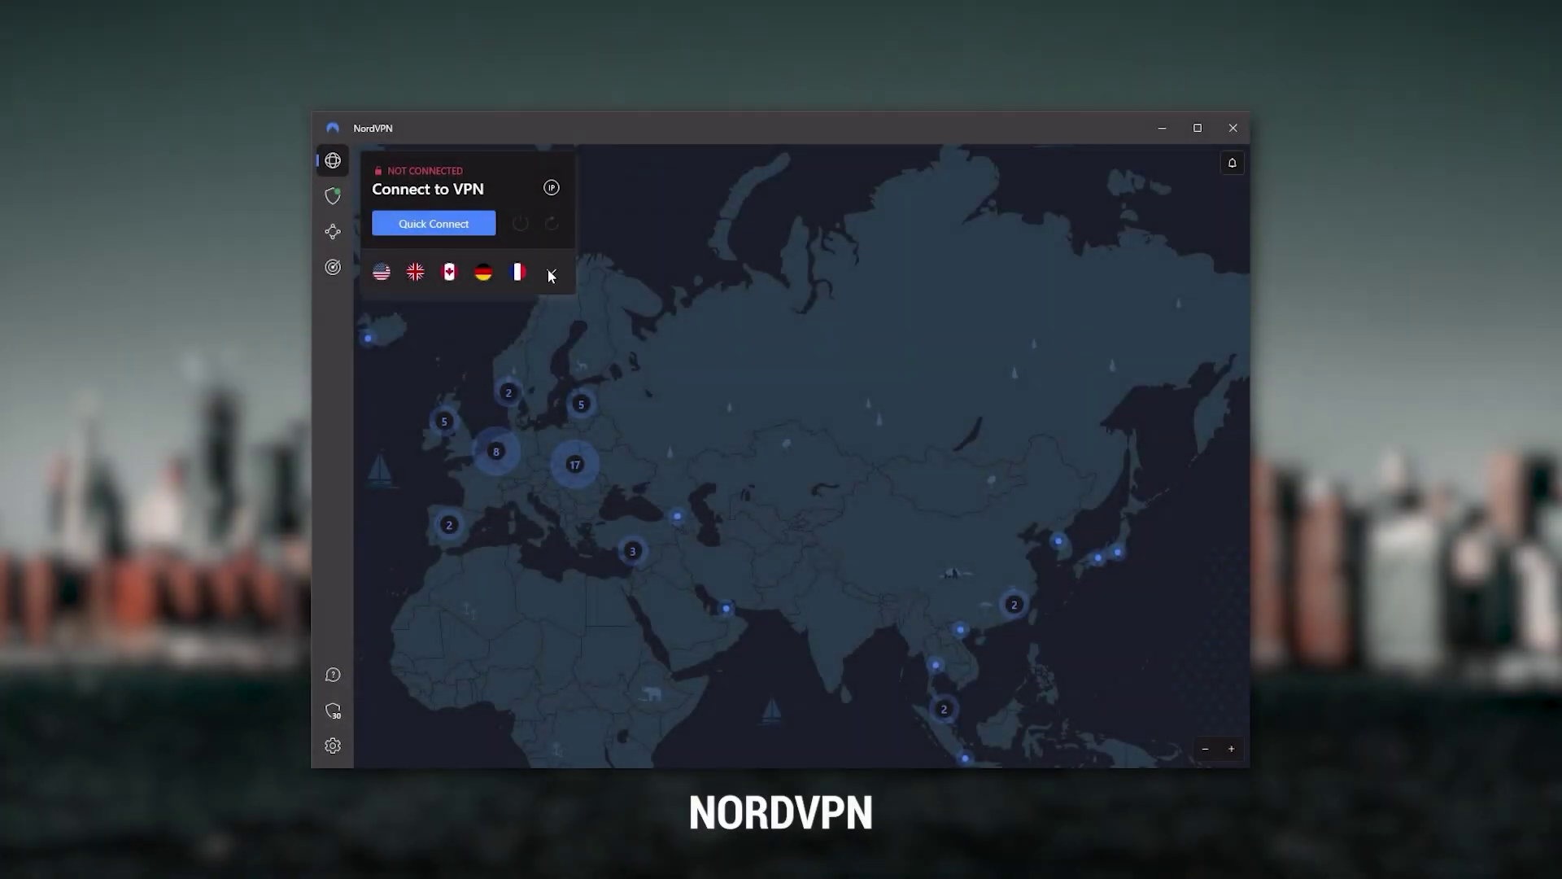
- Expand and collapse NordVPN's server list, then pan the map toward Greenland
click(552, 364)
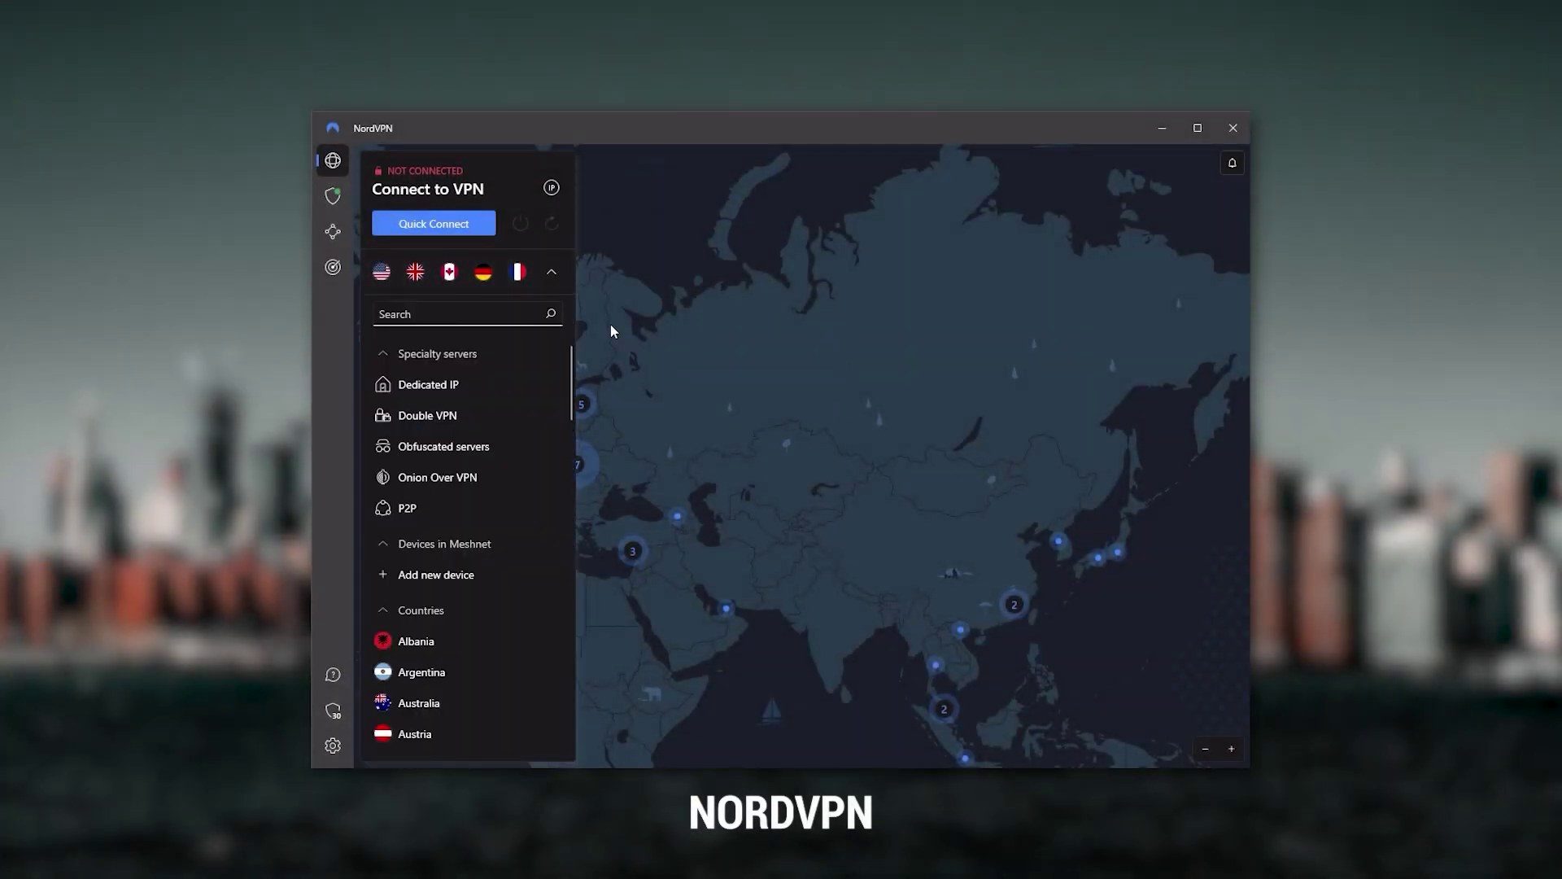
click(553, 272)
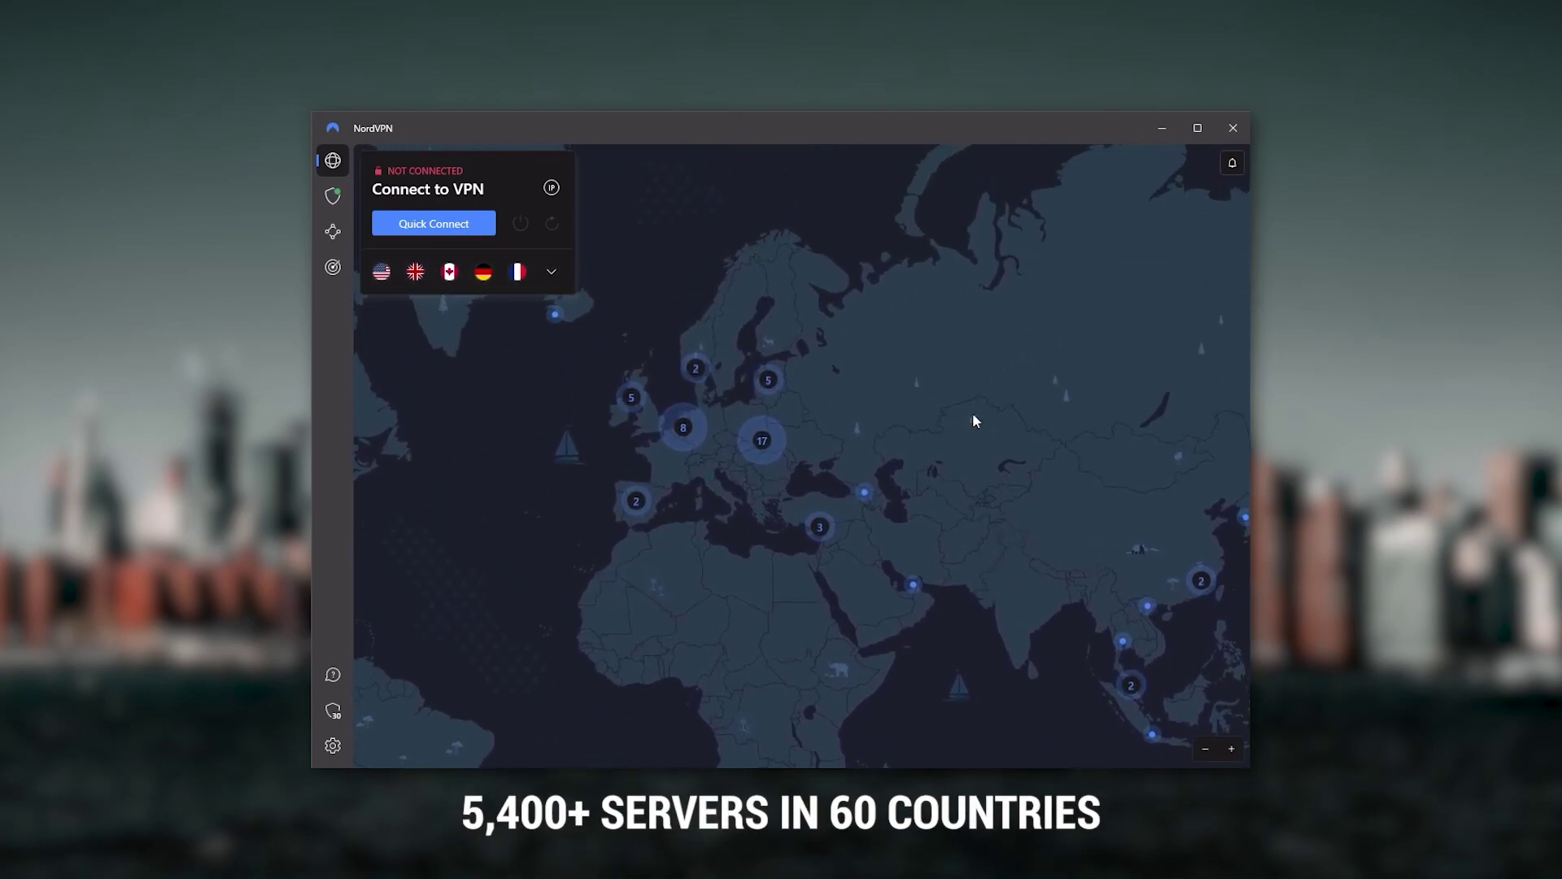
drag(974, 417, 1113, 570)
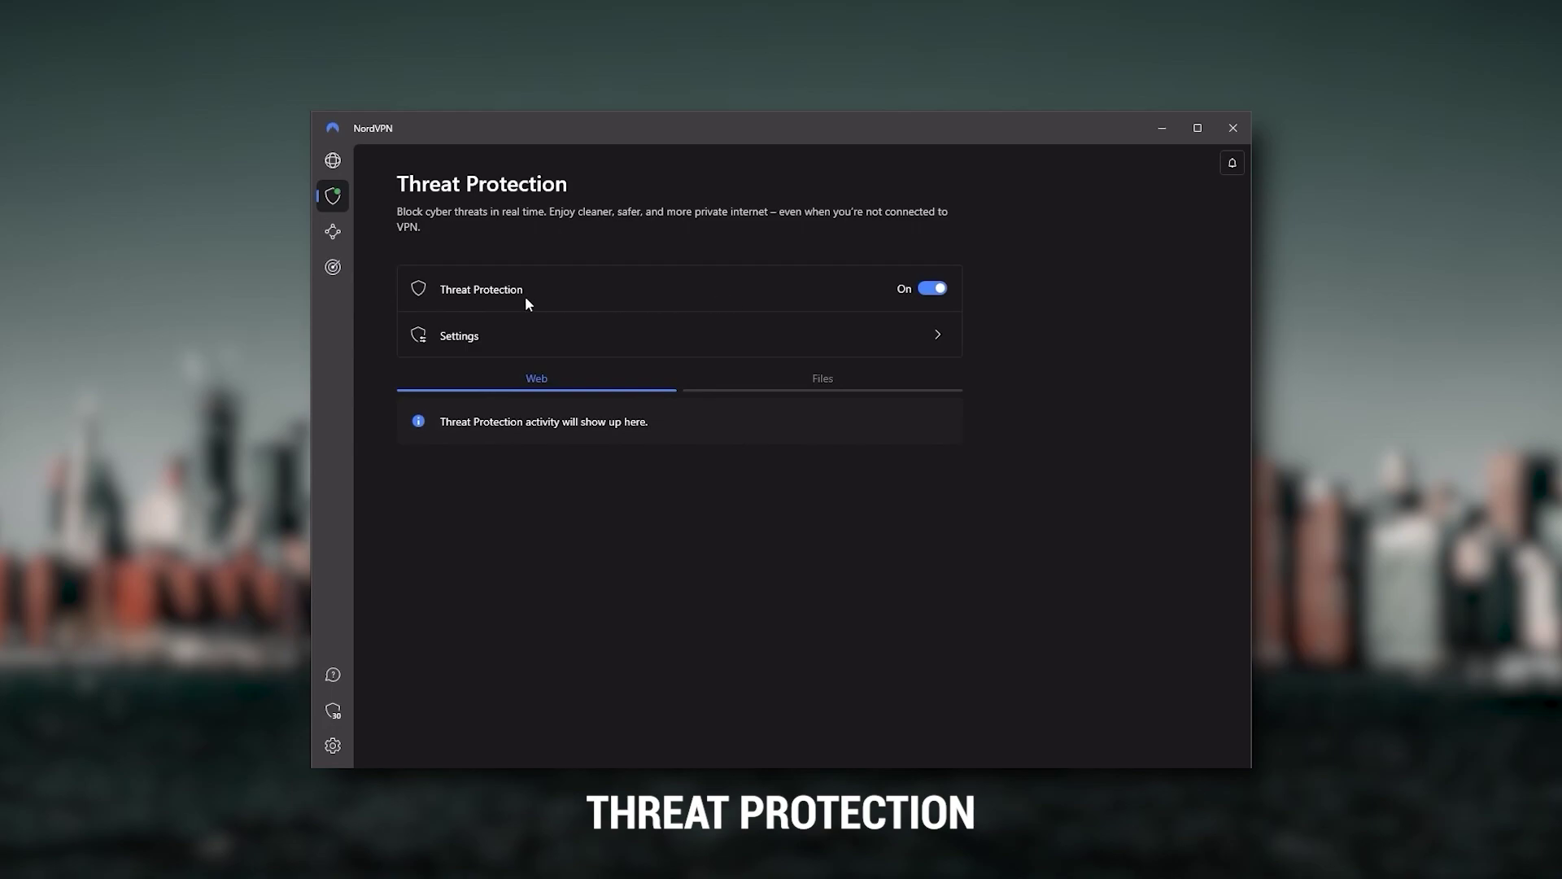
- Open NordVPN's Threat Protection settings, then expand and collapse the server list card
click(538, 350)
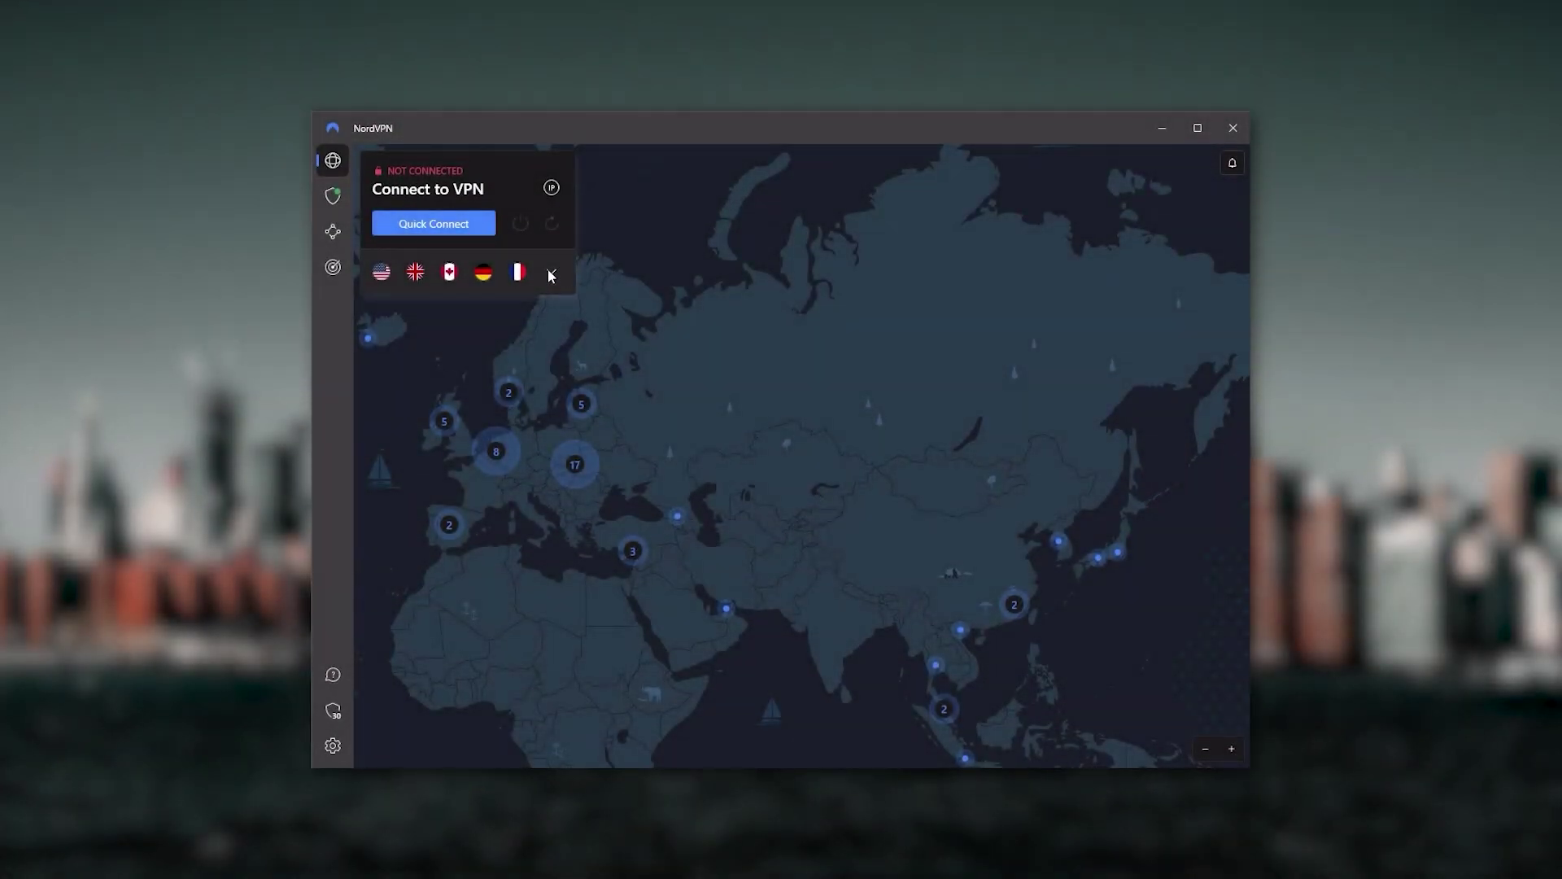
click(550, 274)
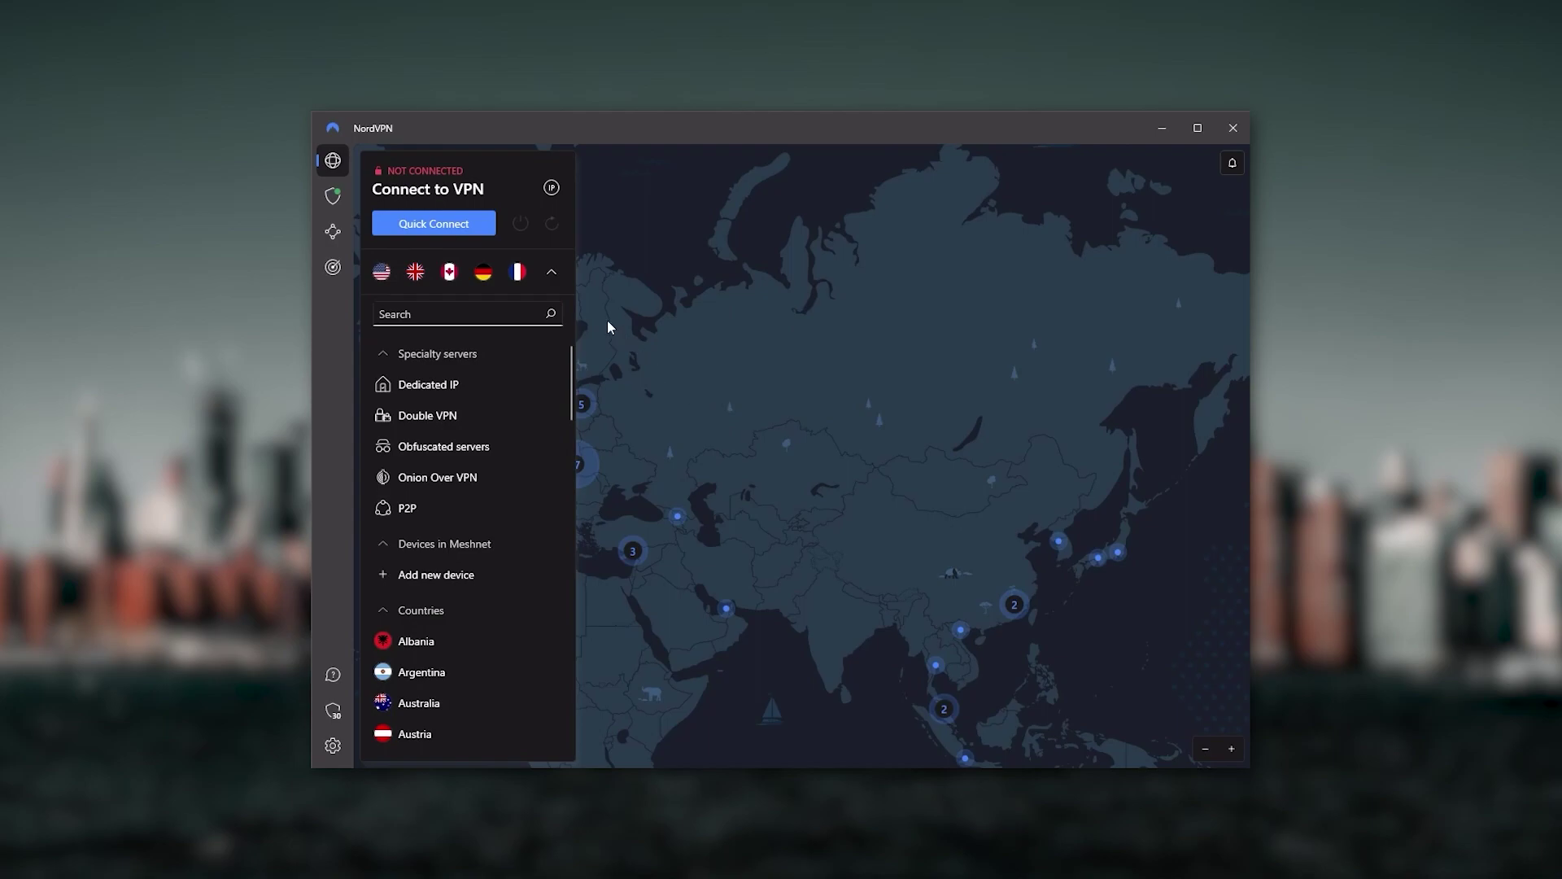
click(556, 272)
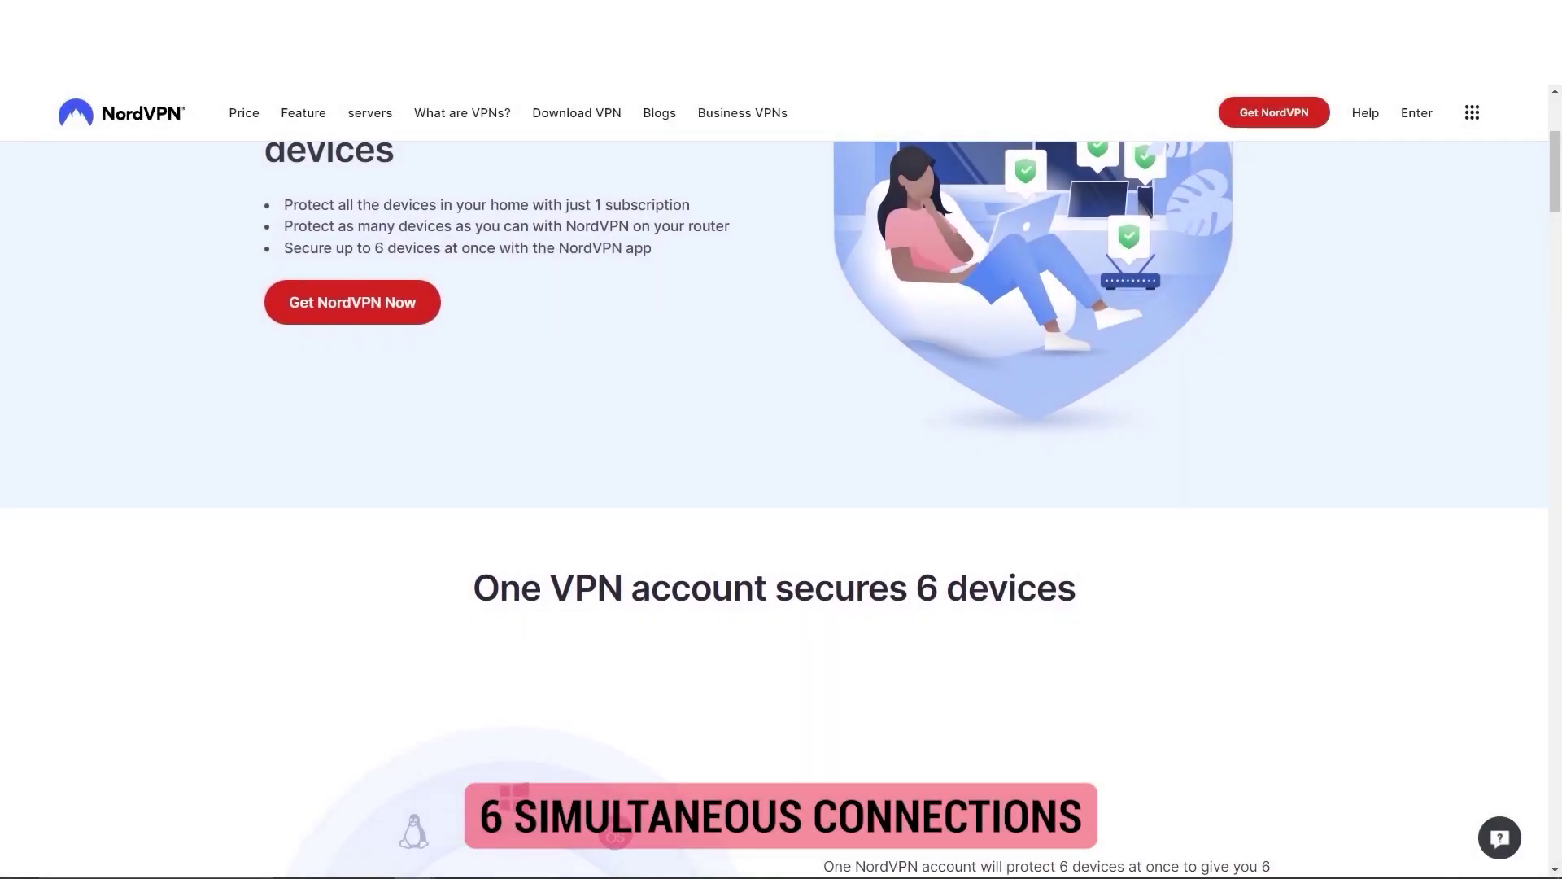
- Scroll past NordVPN's six-device limit and expand the full specialty servers and countries list
scroll(773, 505, down, 1)
scroll(773, 504, down, 1)
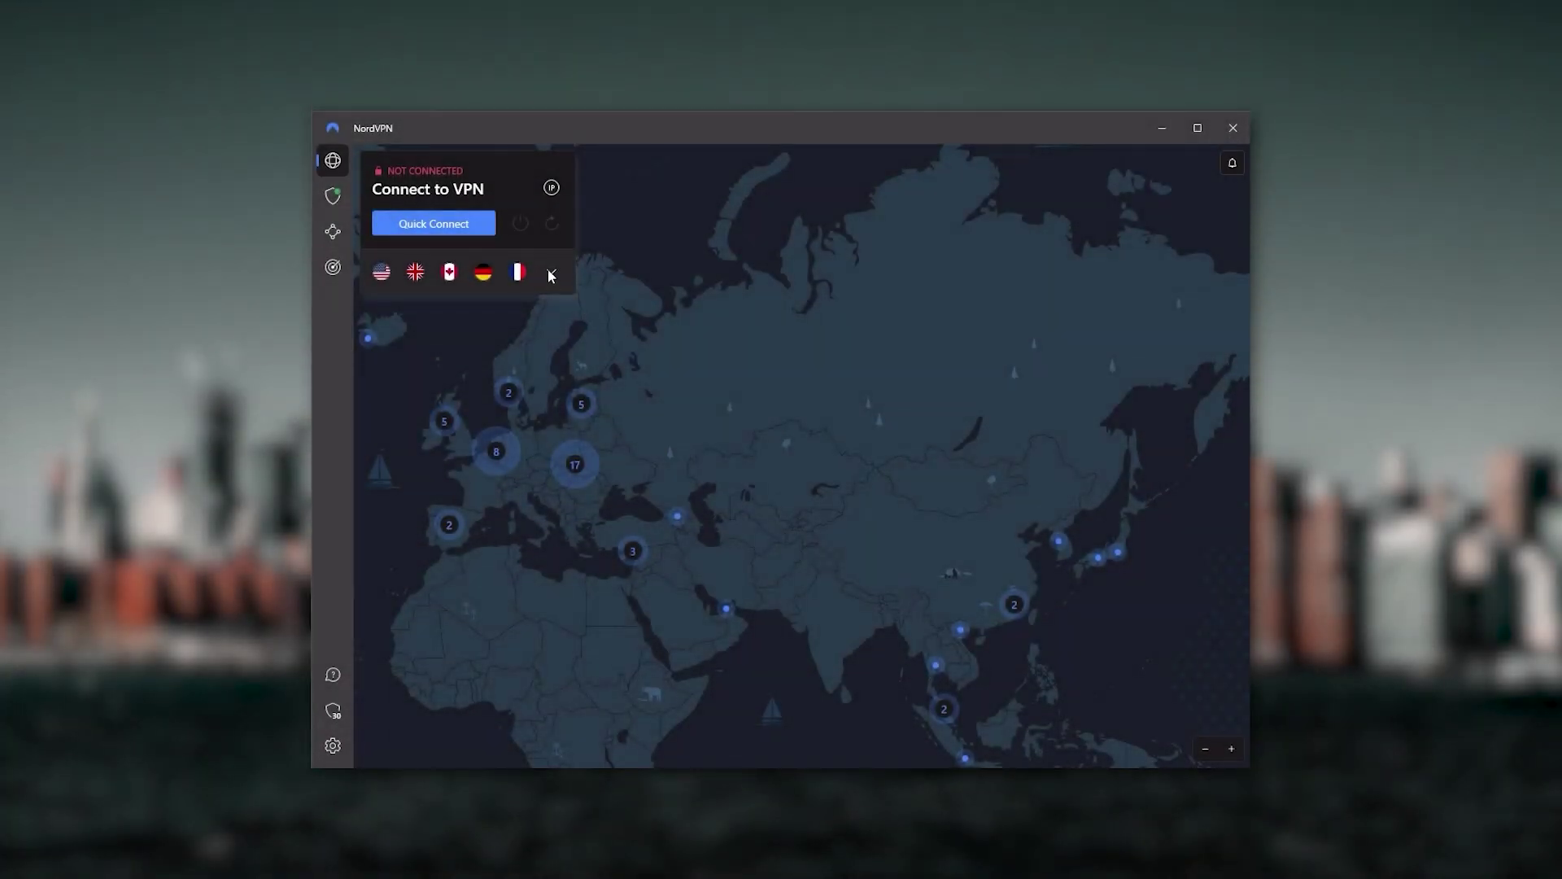
click(551, 273)
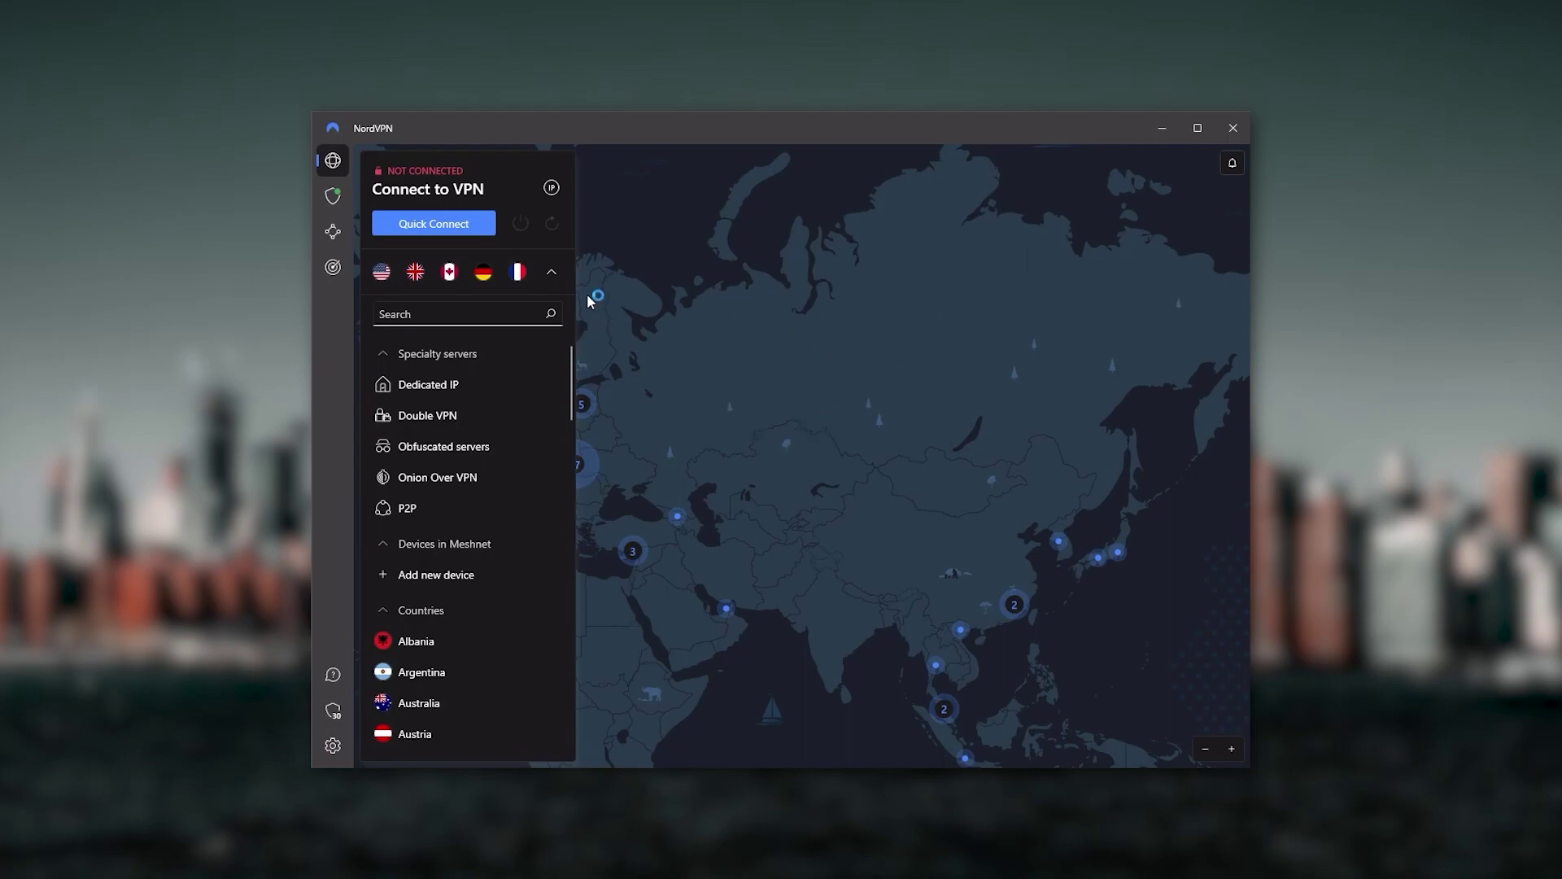
- Collapse NordVPN's country list to free up the map view
click(561, 272)
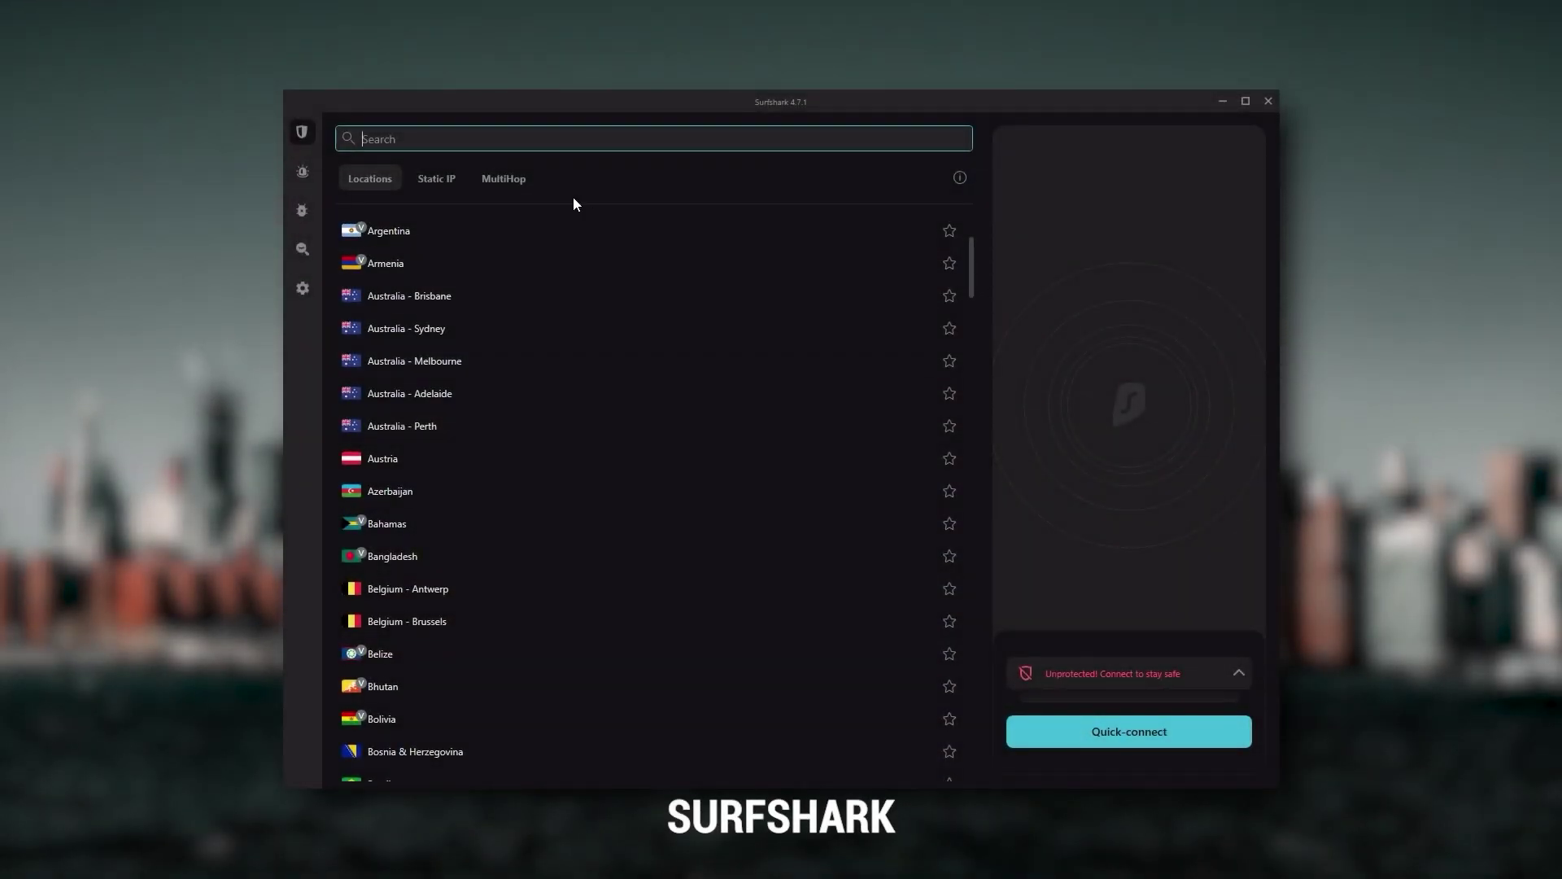
mouse_move(299, 302)
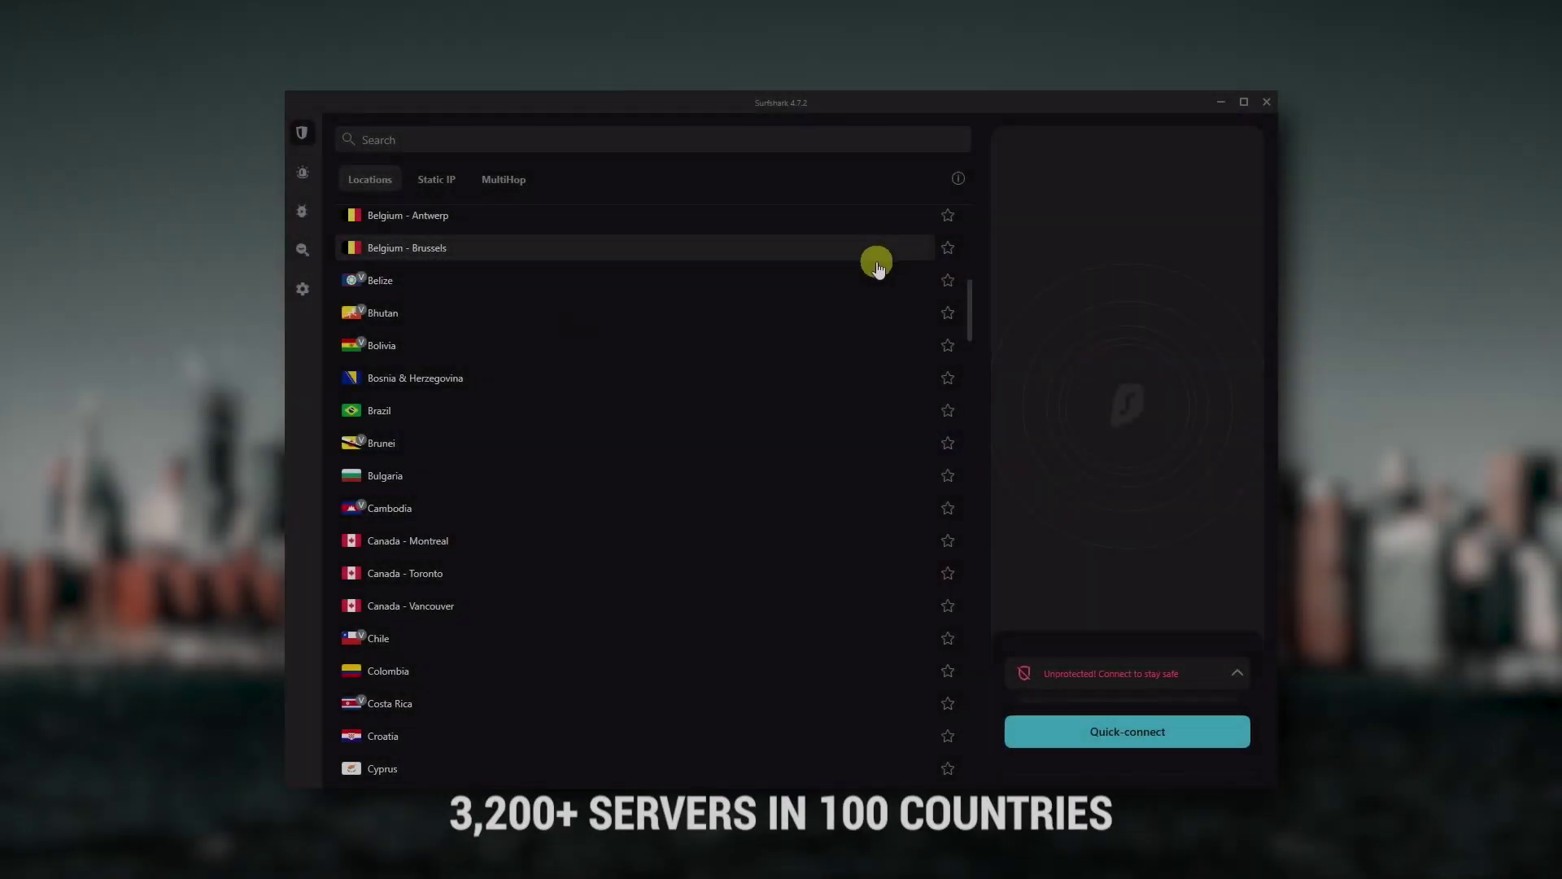
- Scroll down through Surfshark's list of server countries
scroll(866, 277, down, 4)
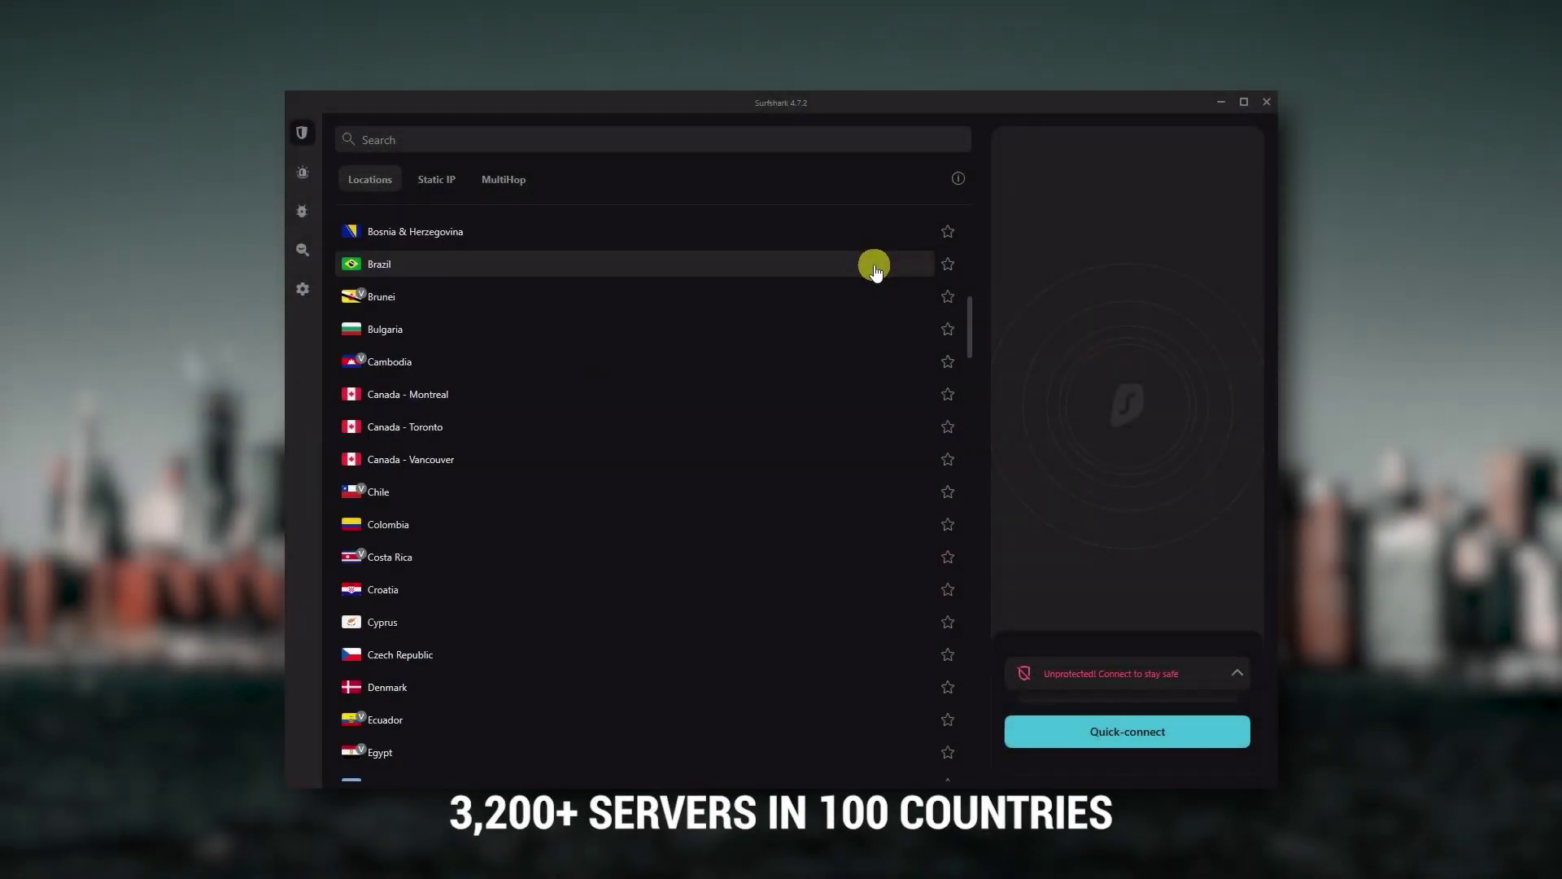
scroll(545, 342, down, 6)
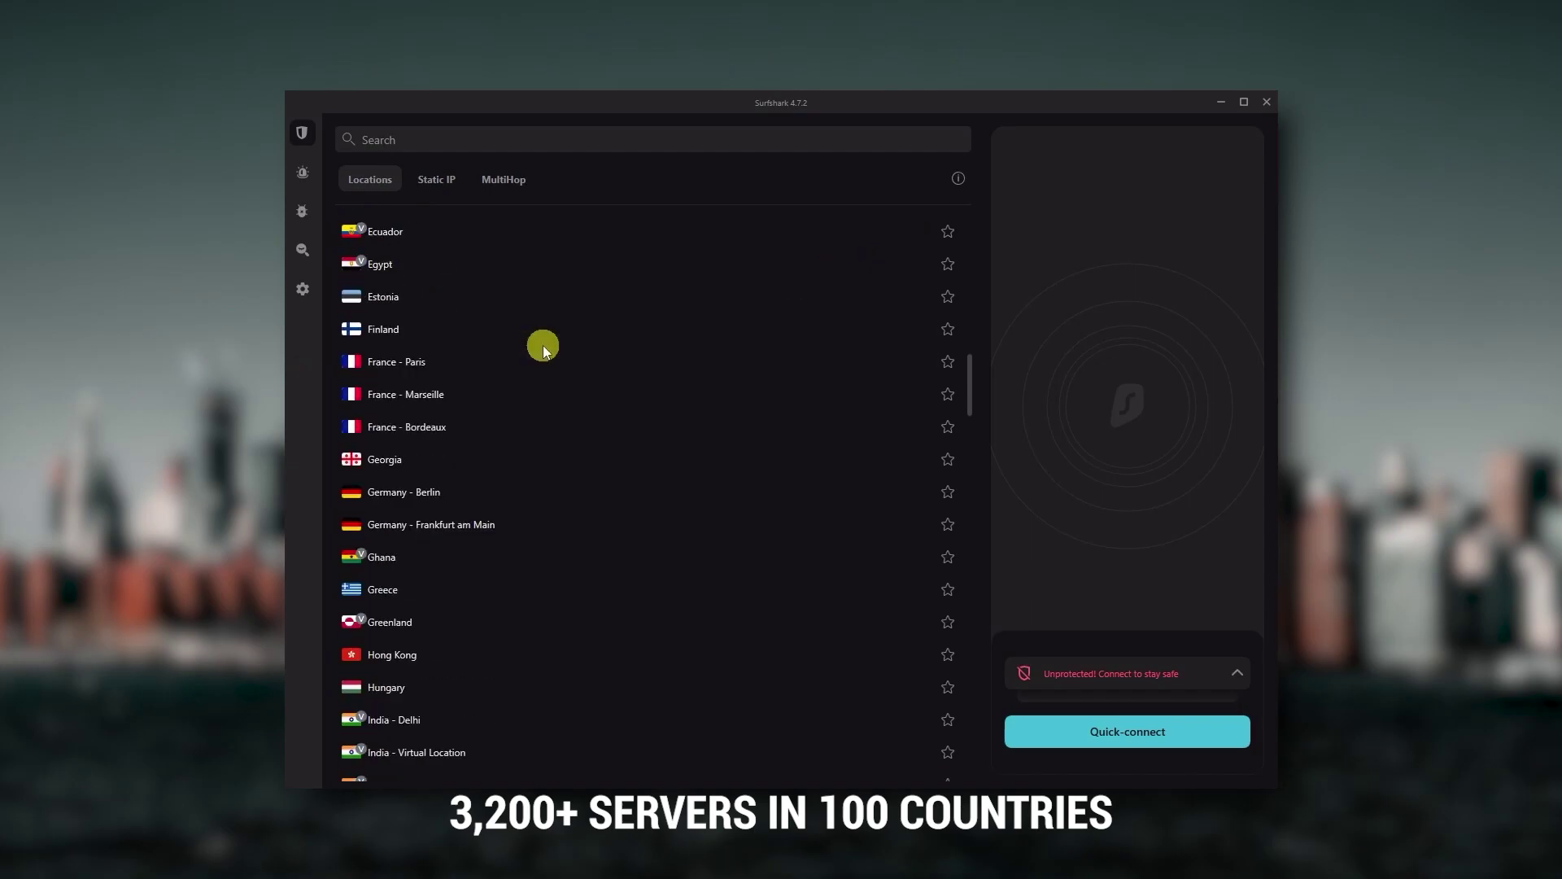
scroll(544, 345, down, 5)
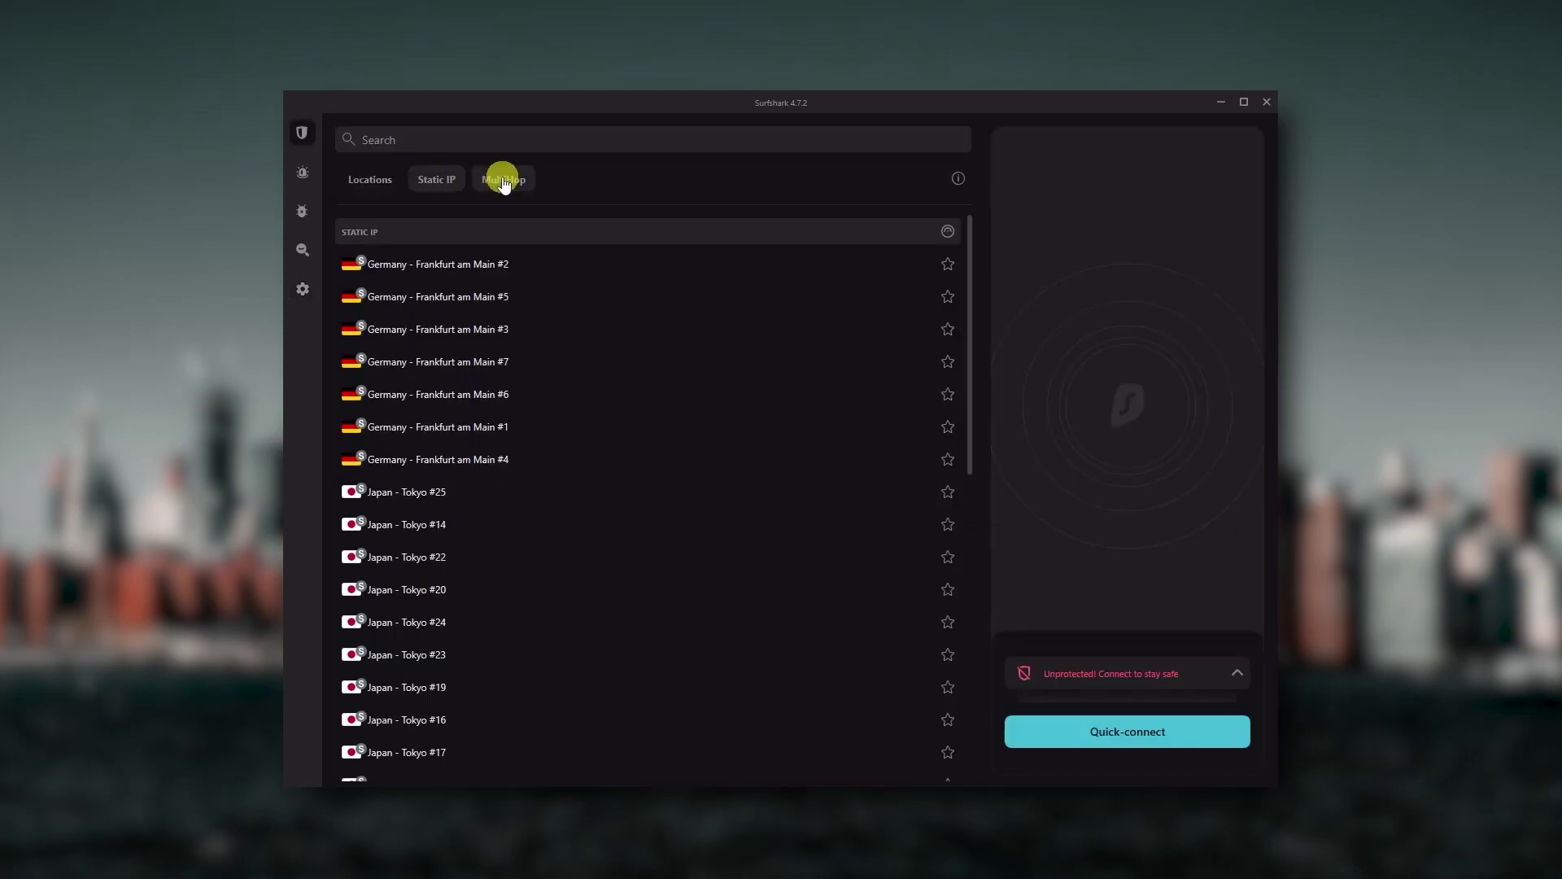
- Show Surfshark's available MultiHop routes
click(502, 180)
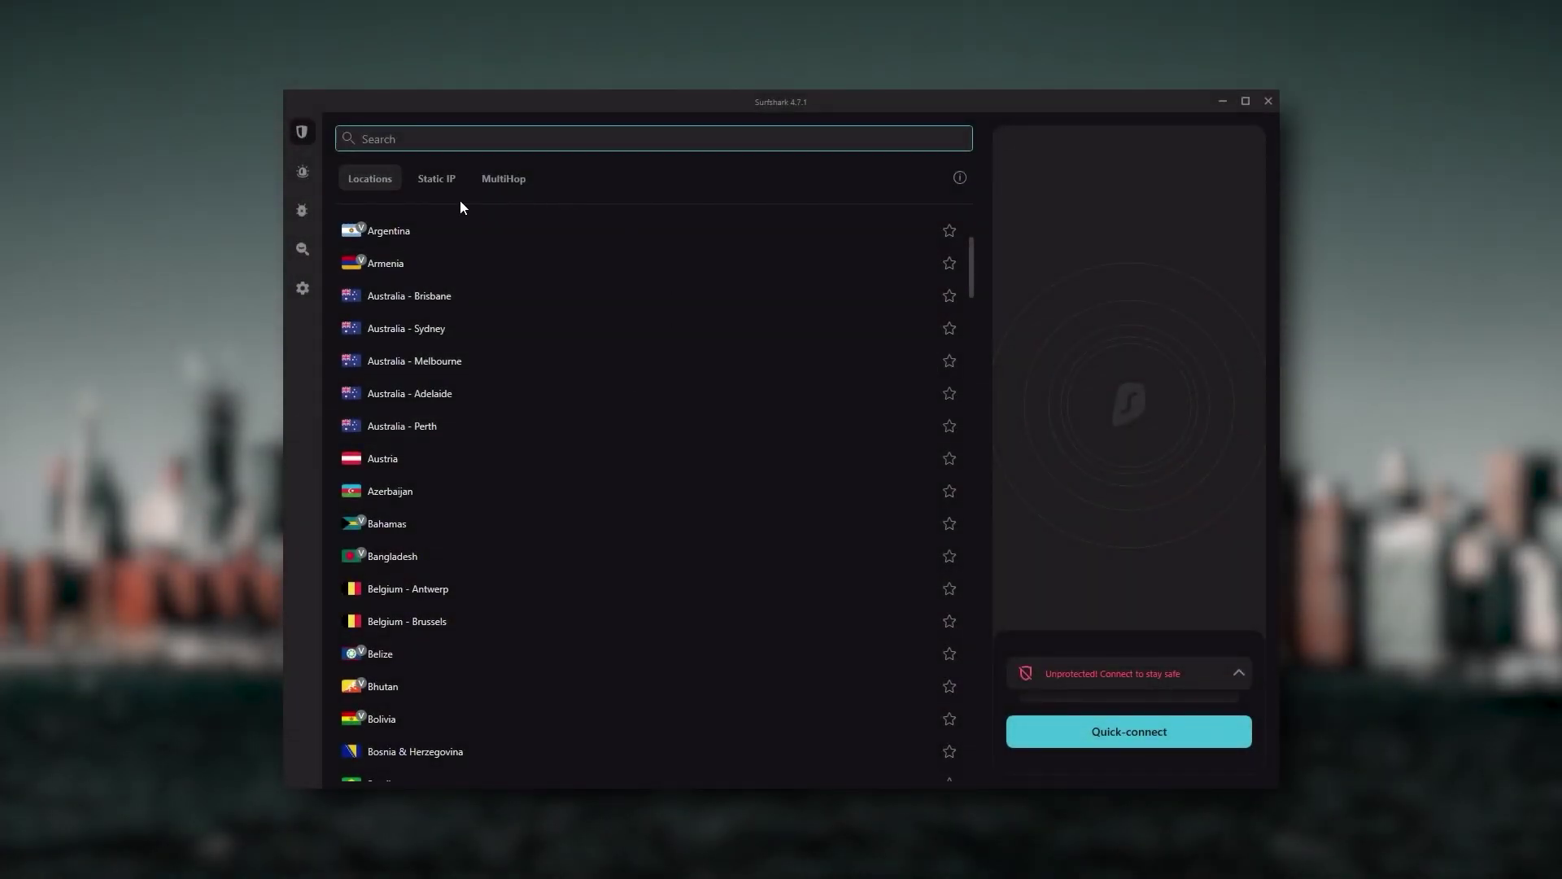
- Finish with Surfshark's location list before bringing up NordVPN's world map window
mouse_move(301, 289)
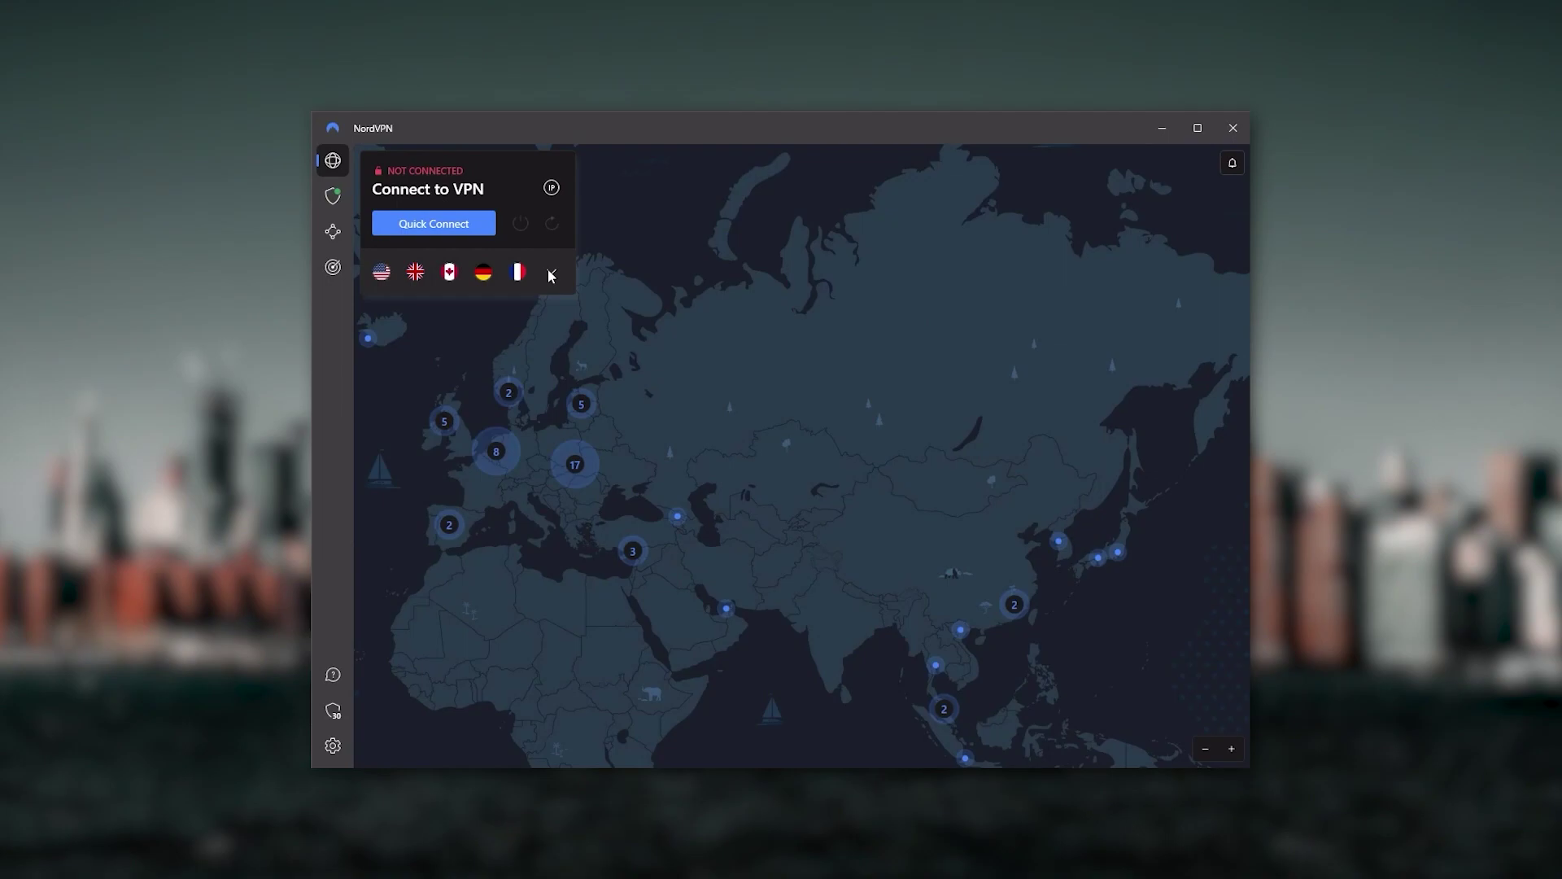
- Expand NordVPN's country list below the flag row
click(551, 274)
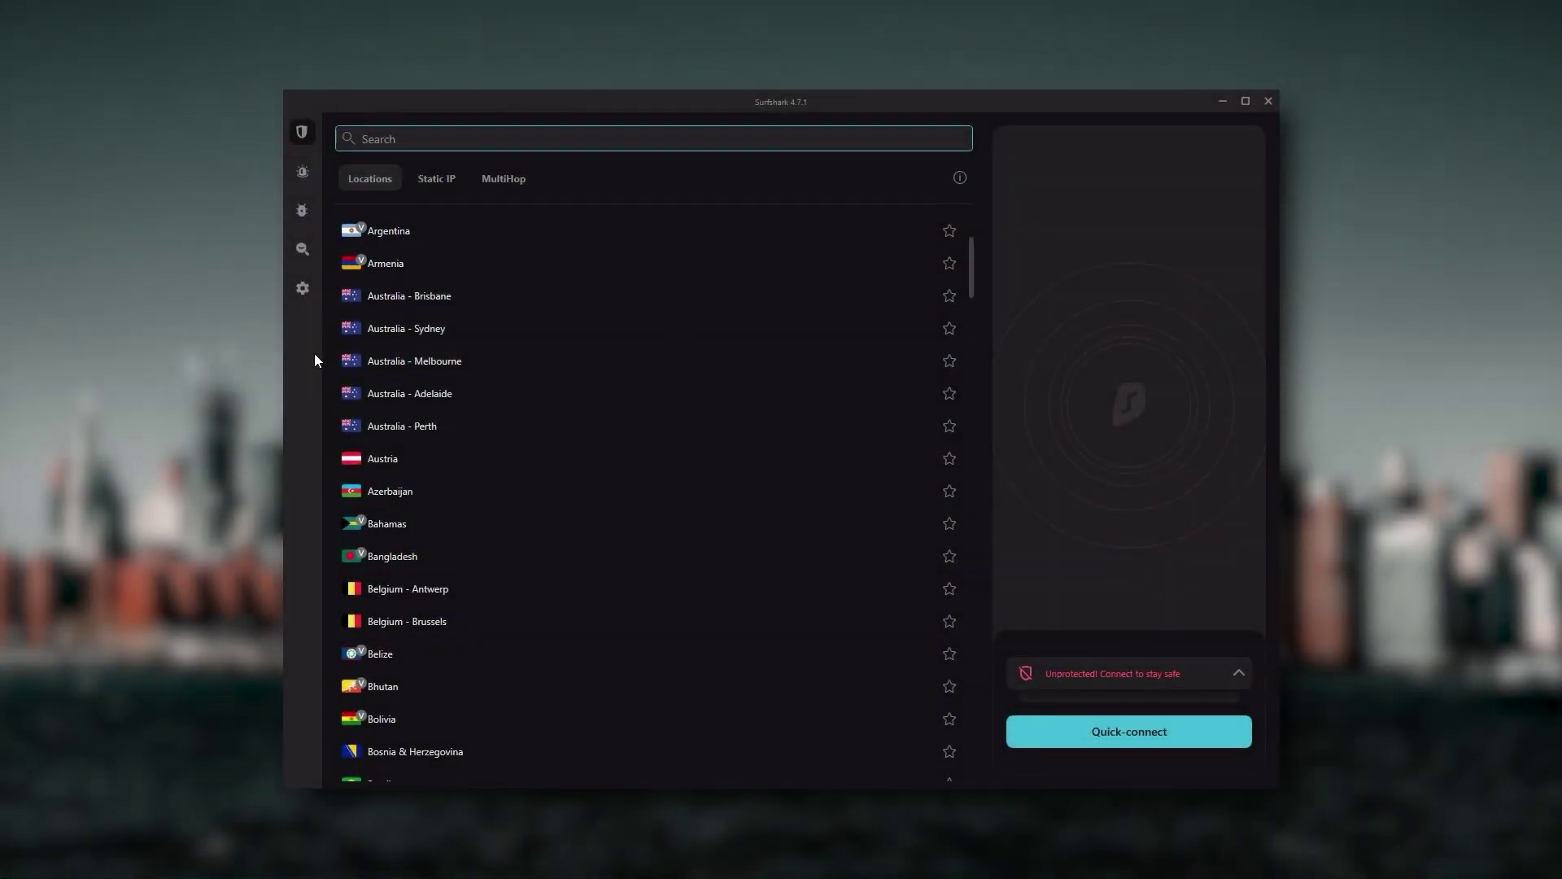
- End on Surfshark's unprotected Locations list, Argentina through Bosnia & Herzegovina
mouse_move(299, 297)
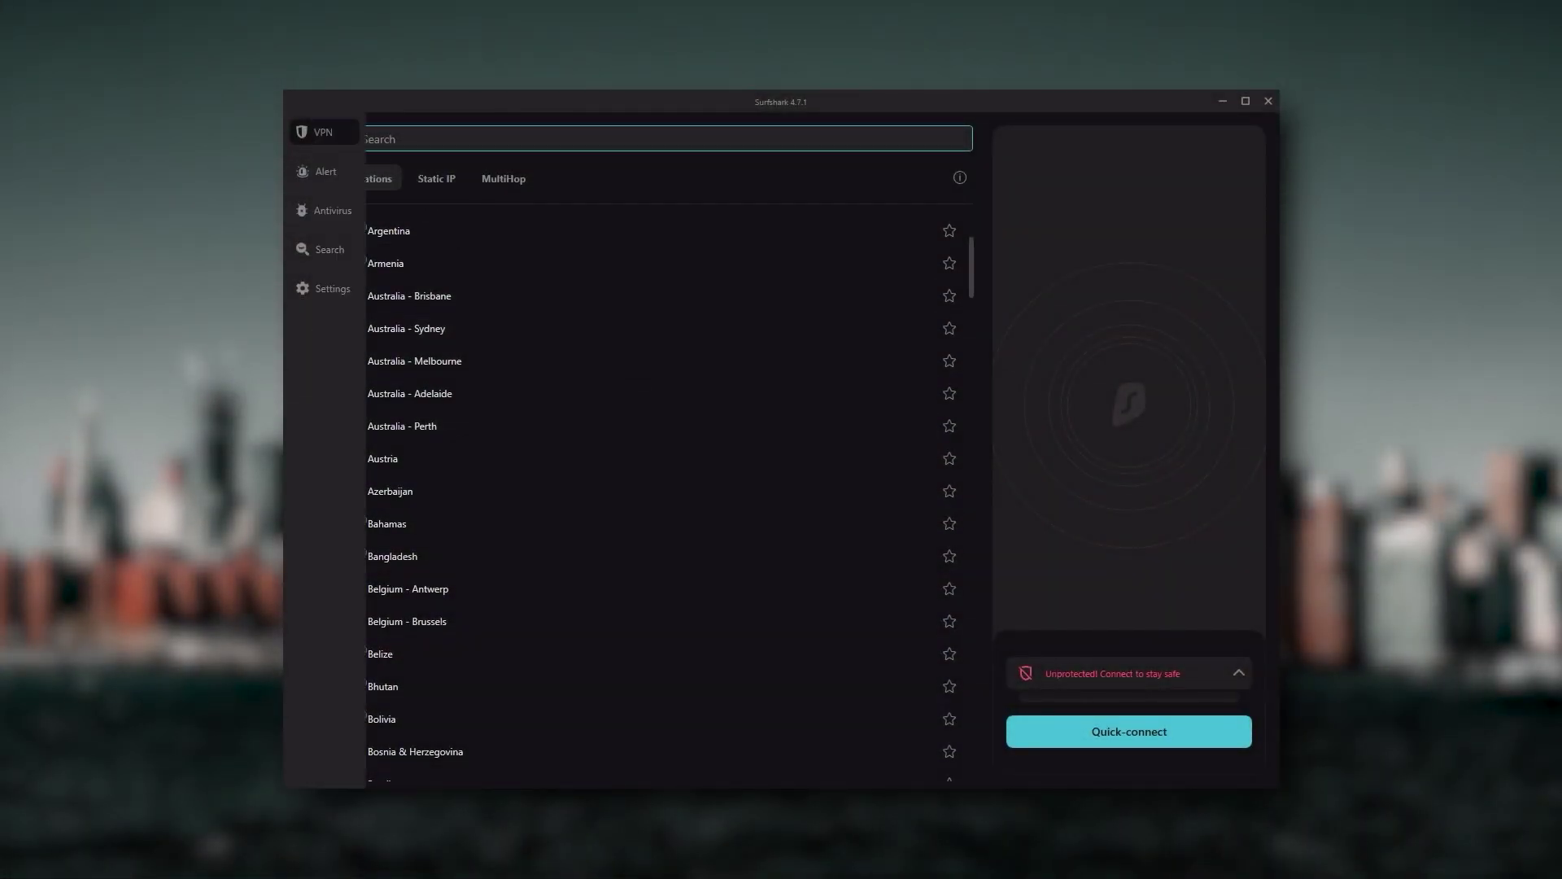